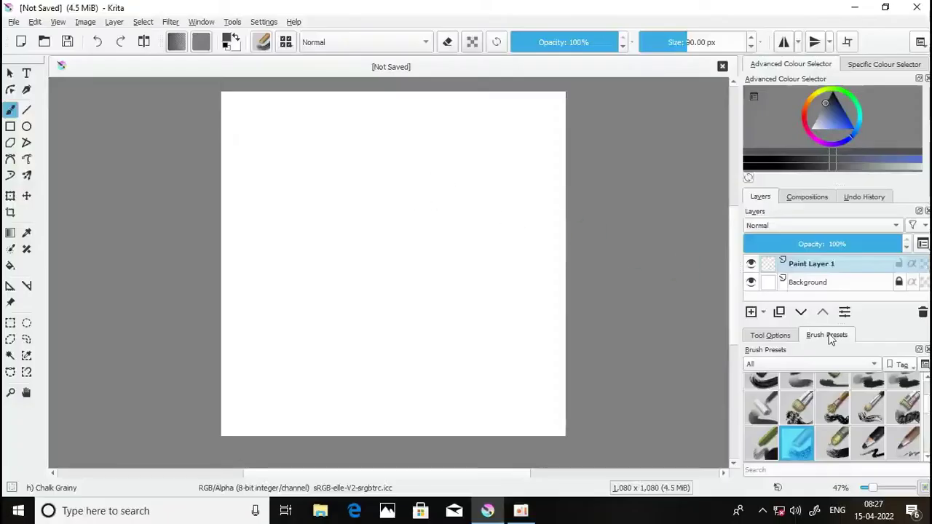
# Switch to the Charcoal Pencil Thin brush at 8.64 px, then undo a test zigzag.
pyautogui.scroll(-2, 801, 415)
pyautogui.click(761, 424)
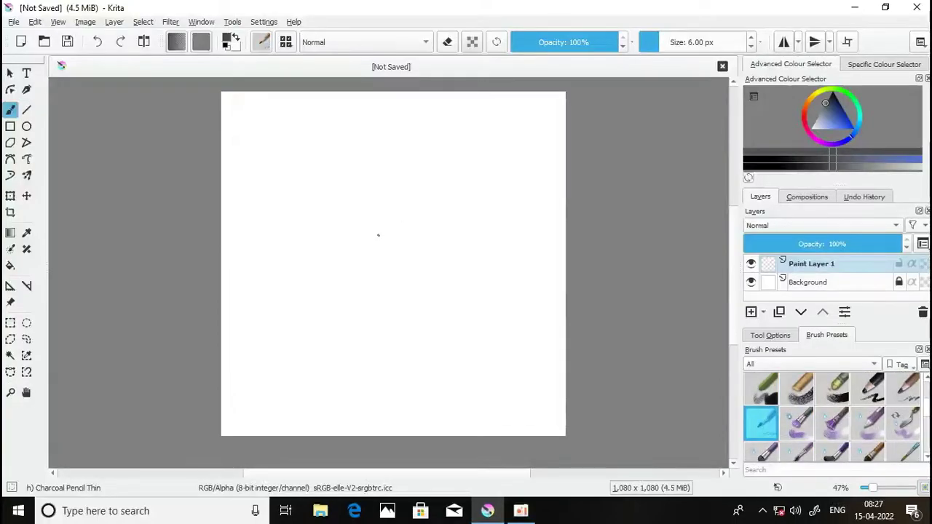
pyautogui.moveTo(662, 44); pyautogui.dragTo(667, 44)
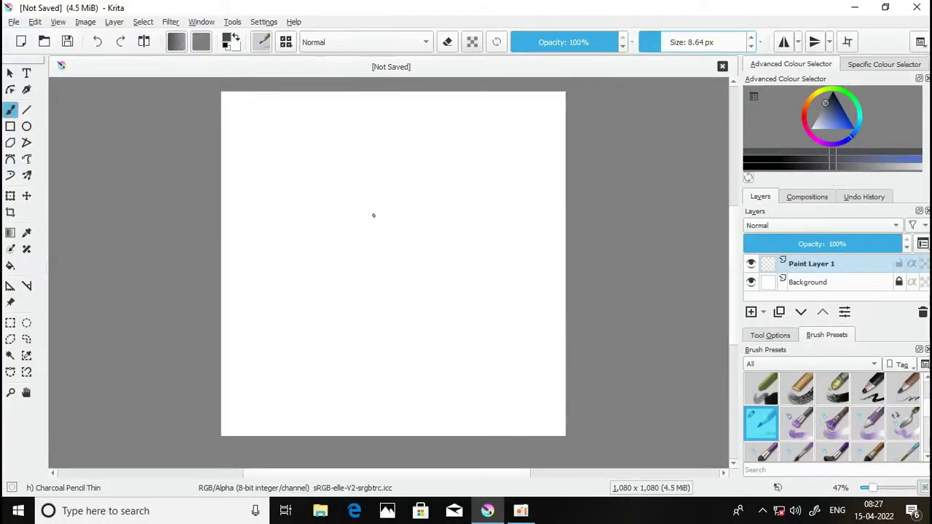
pyautogui.moveTo(364, 227)
pyautogui.mouseDown()
pyautogui.moveTo(389, 240)
pyautogui.moveTo(450, 331)
pyautogui.mouseUp()
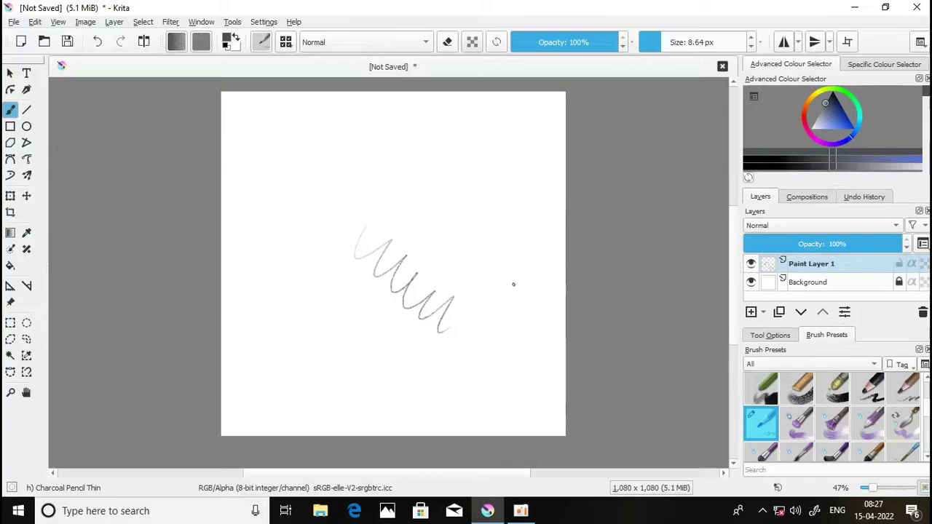
pyautogui.hotkey('ctrl', 'z')
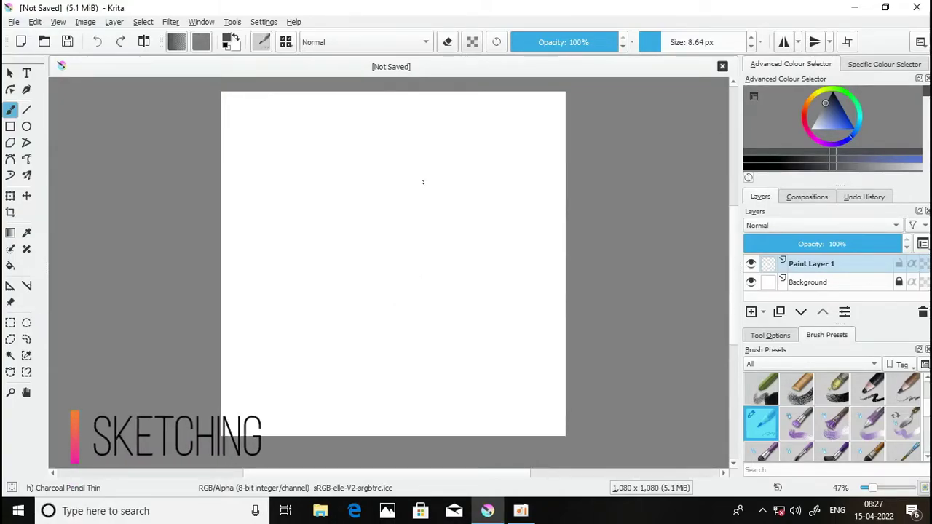
# Sketch the head ellipse and jaw line, and start the neck line downward.
pyautogui.moveTo(372, 203); pyautogui.dragTo(436, 168)
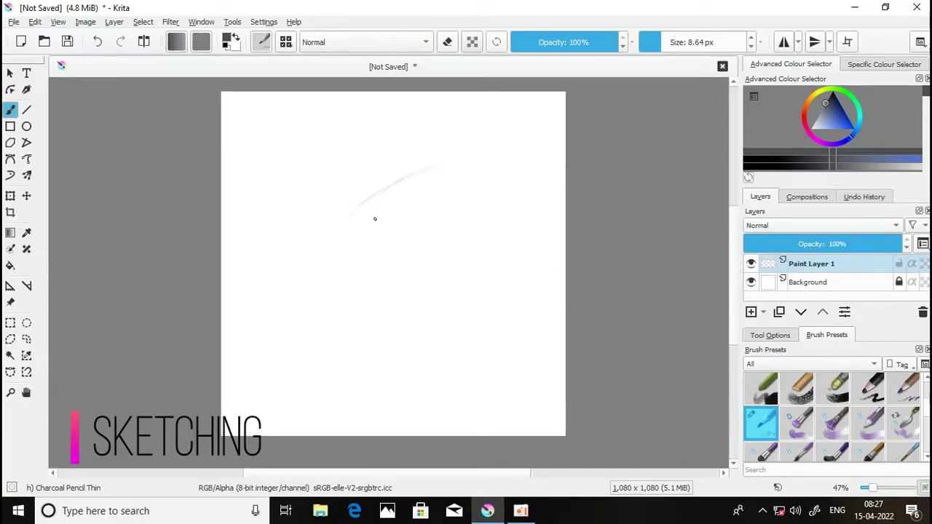
pyautogui.moveTo(374, 217)
pyautogui.mouseDown()
pyautogui.moveTo(448, 185)
pyautogui.moveTo(429, 242)
pyautogui.mouseUp()
pyautogui.moveTo(488, 187)
pyautogui.mouseDown()
pyautogui.moveTo(452, 233)
pyautogui.moveTo(349, 266)
pyautogui.moveTo(425, 255)
pyautogui.moveTo(391, 317)
pyautogui.moveTo(389, 389)
pyautogui.mouseUp()
pyautogui.moveTo(387, 333); pyautogui.dragTo(385, 385)
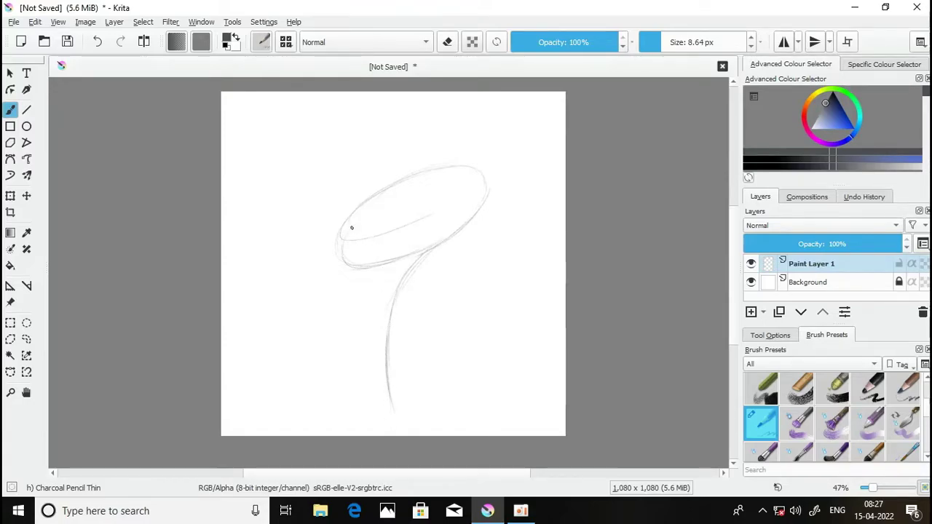
pyautogui.moveTo(352, 228); pyautogui.dragTo(340, 225)
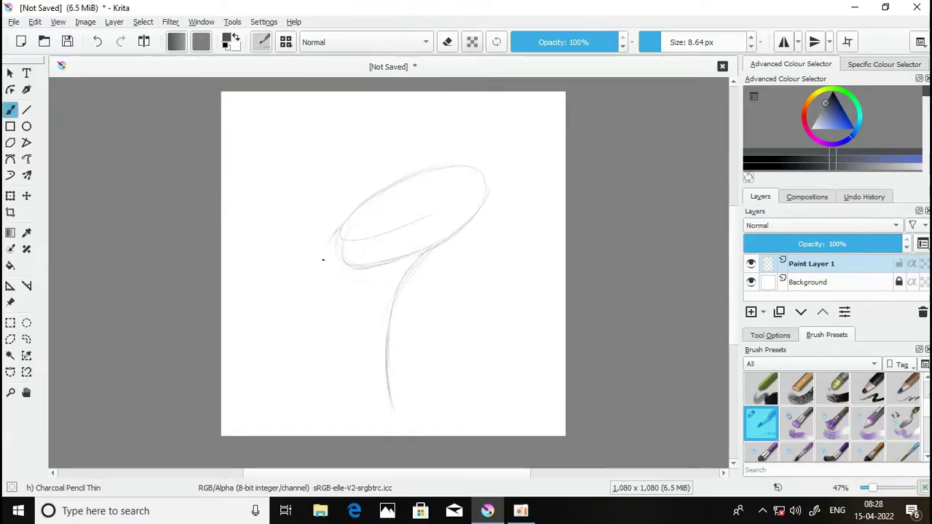
# Draw the neck's left and right outlines down the canvas and thicken the head's right edge.
pyautogui.moveTo(322, 259)
pyautogui.mouseDown()
pyautogui.moveTo(318, 304)
pyautogui.moveTo(342, 411)
pyautogui.mouseUp()
pyautogui.moveTo(326, 336); pyautogui.dragTo(342, 429)
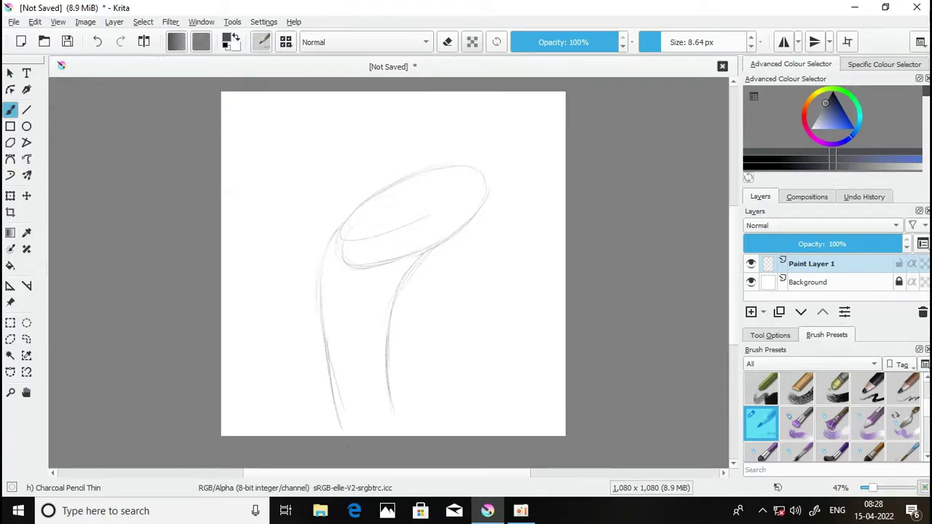
pyautogui.moveTo(397, 293); pyautogui.dragTo(394, 329)
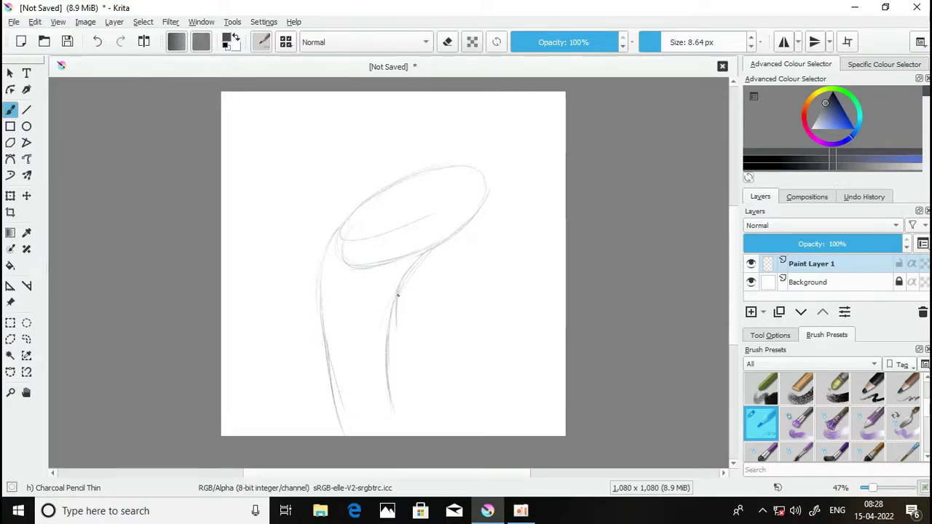
pyautogui.moveTo(399, 291); pyautogui.dragTo(399, 357)
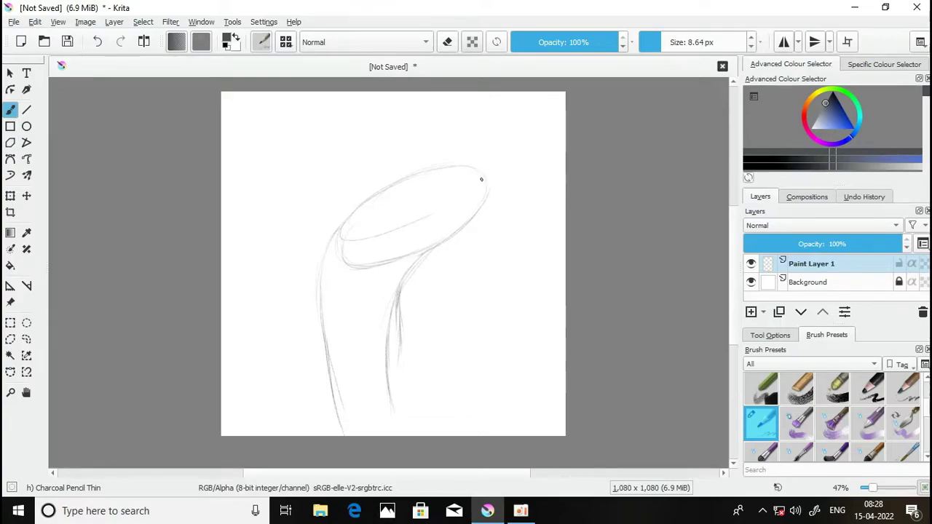
pyautogui.moveTo(487, 196); pyautogui.dragTo(483, 181)
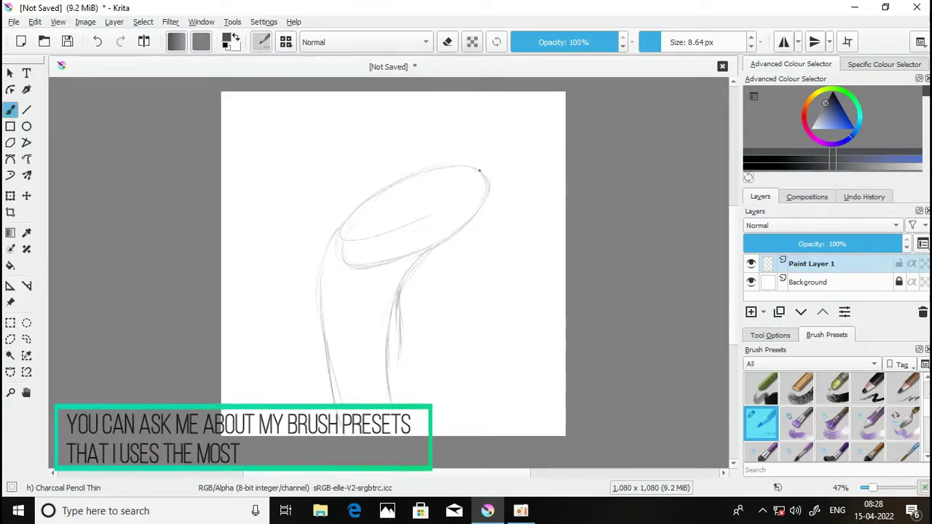
pyautogui.moveTo(402, 360); pyautogui.dragTo(402, 402)
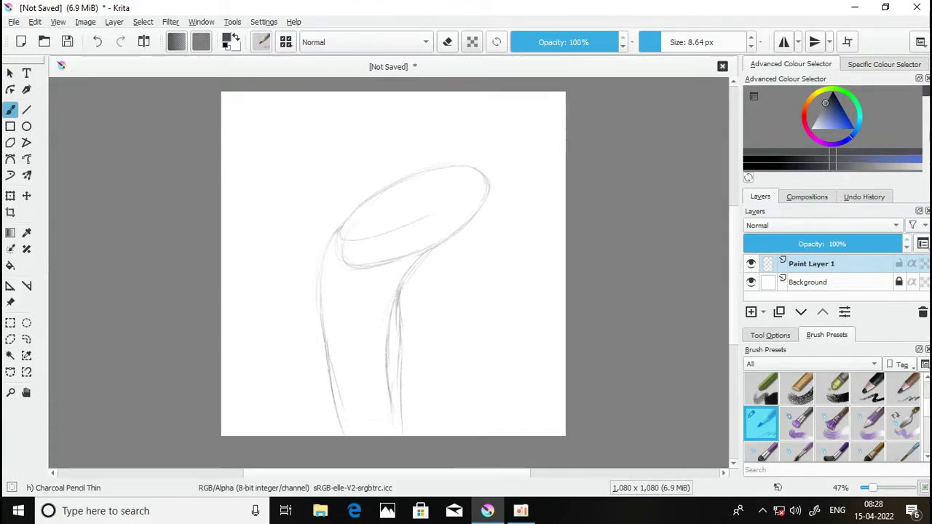
pyautogui.hotkey('ctrl', 't')
# Rotate the sketch slightly clockwise and commit the transform.
pyautogui.moveTo(497, 145); pyautogui.dragTo(504, 149)
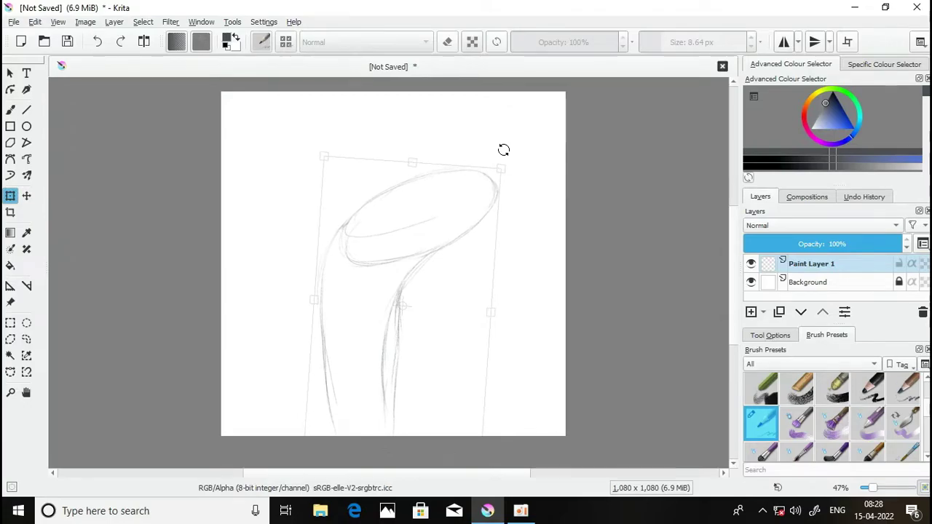
pyautogui.press('b')
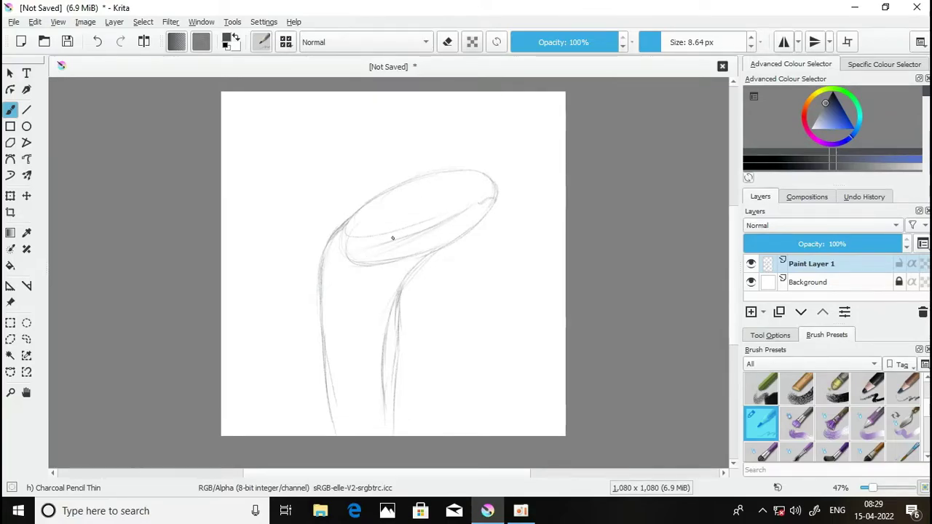
# Draw a round eye on the head near the snout.
pyautogui.press('e')
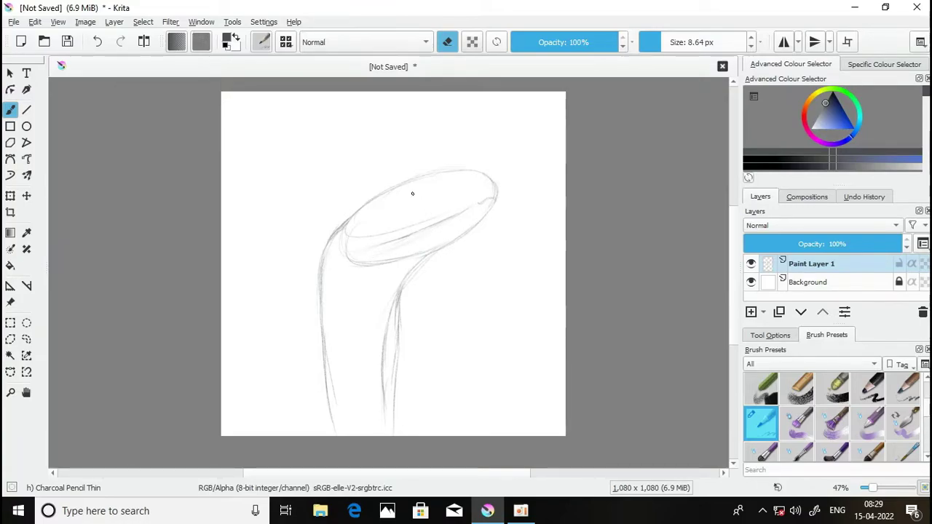
pyautogui.press('e')
pyautogui.moveTo(427, 181); pyautogui.dragTo(430, 182)
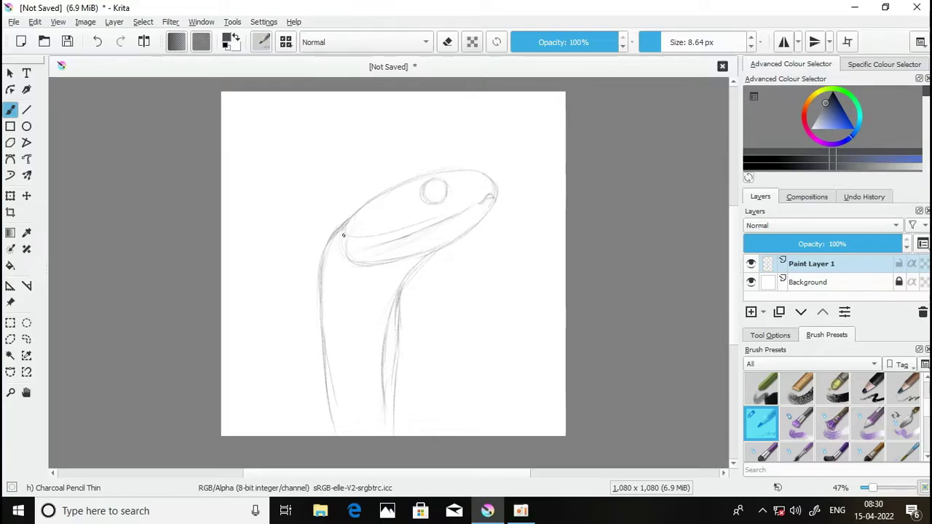
# Erase part of the head's left outline and redraw it along with the mouth line.
pyautogui.press('e')
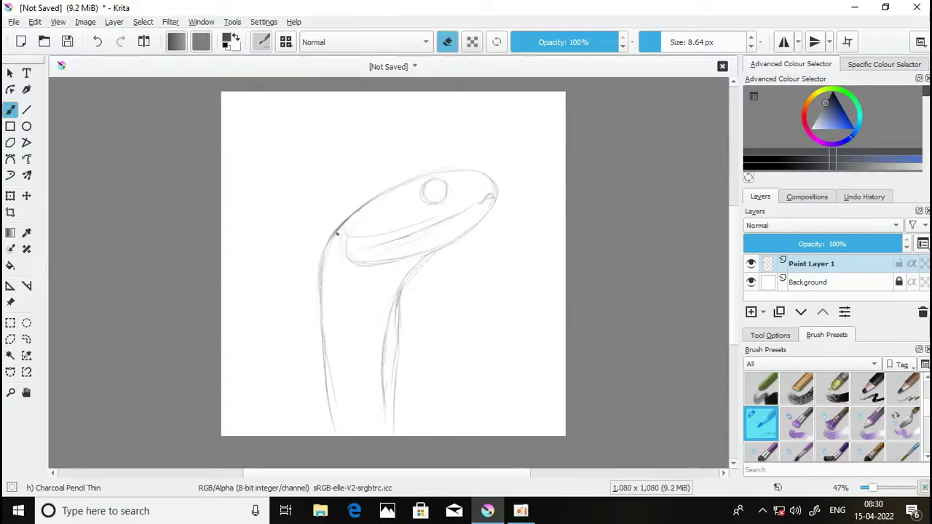
pyautogui.moveTo(337, 233)
pyautogui.mouseDown()
pyautogui.moveTo(321, 276)
pyautogui.moveTo(319, 268)
pyautogui.mouseUp()
pyautogui.press('e')
pyautogui.moveTo(348, 218); pyautogui.dragTo(322, 269)
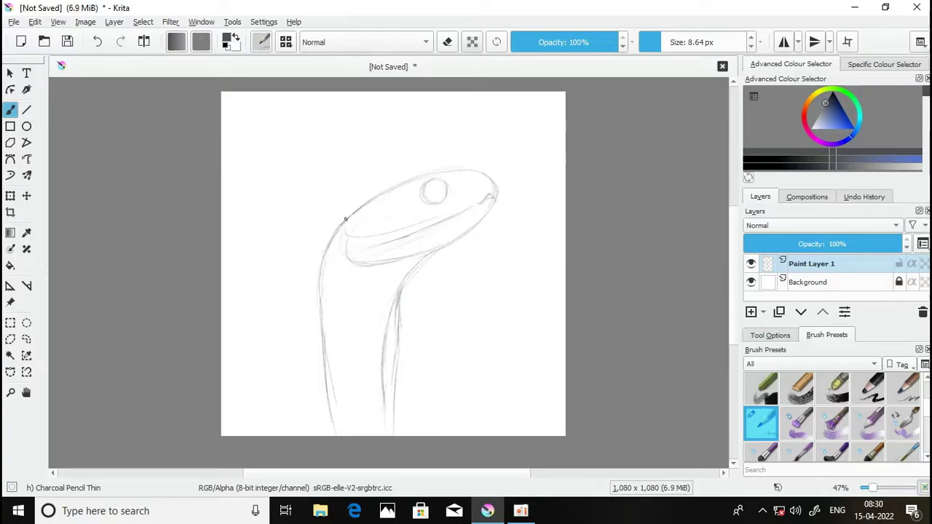
pyautogui.moveTo(365, 243); pyautogui.dragTo(430, 227)
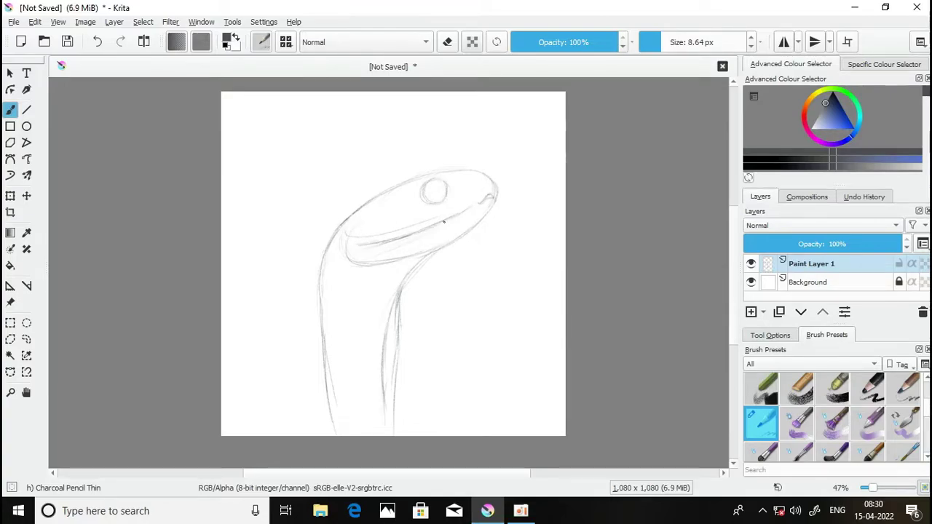
pyautogui.press('e')
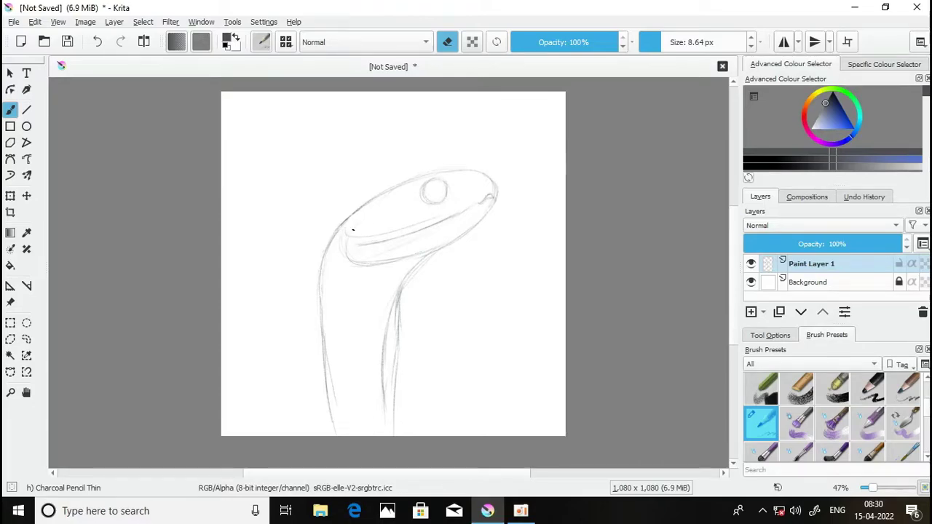
pyautogui.press('e')
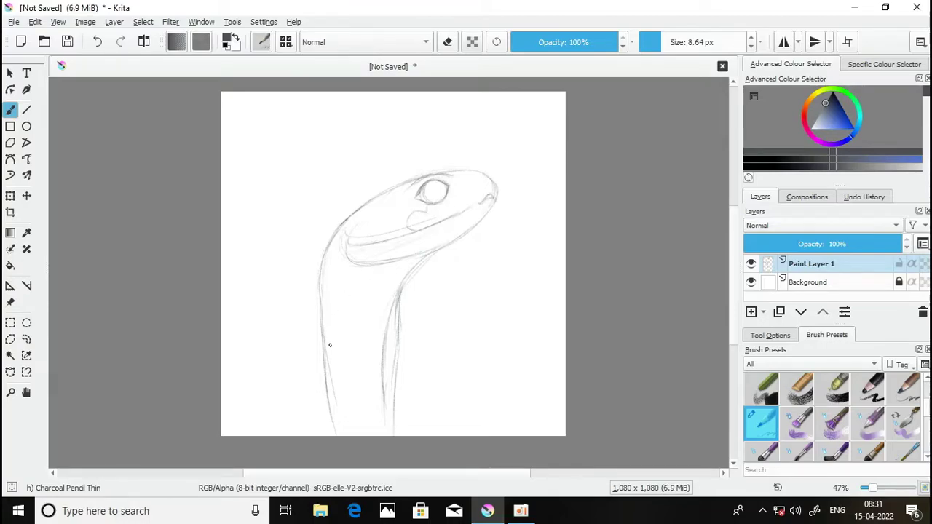
# Re-stroke the lower left body line, darken the eye outline and mark near the mouth.
pyautogui.moveTo(326, 396); pyautogui.dragTo(333, 437)
pyautogui.press('e')
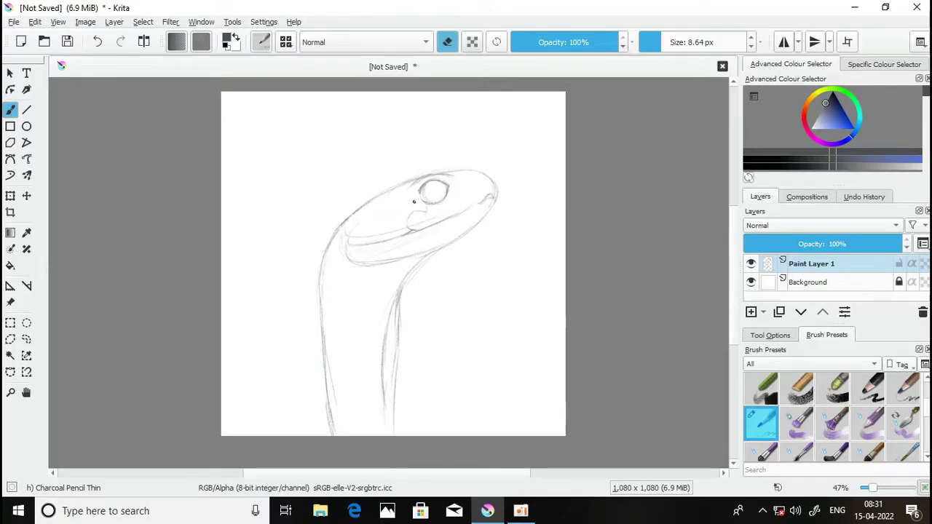
pyautogui.press('e')
pyautogui.moveTo(415, 201)
pyautogui.mouseDown()
pyautogui.moveTo(429, 180)
pyautogui.moveTo(447, 188)
pyautogui.mouseUp()
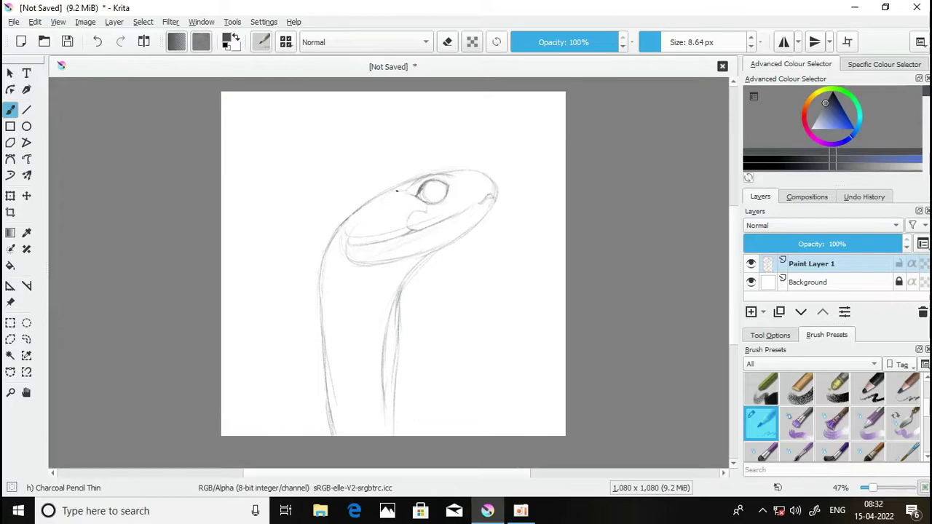
pyautogui.moveTo(416, 200); pyautogui.dragTo(418, 195)
pyautogui.moveTo(421, 186); pyautogui.dragTo(431, 201)
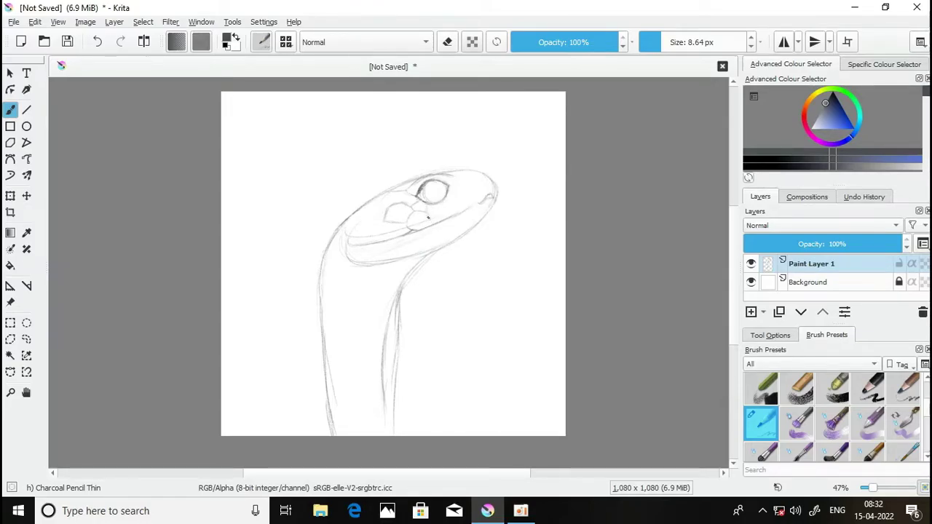
pyautogui.moveTo(429, 217); pyautogui.dragTo(435, 225)
# Sketch head scales and marks around the eye, undoing rejected marks.
pyautogui.moveTo(361, 221); pyautogui.dragTo(368, 222)
pyautogui.click(439, 202)
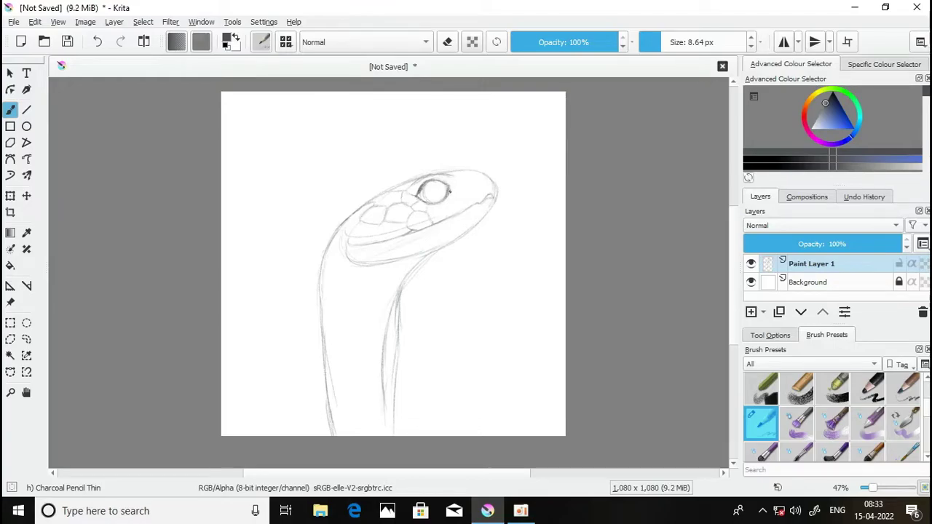
pyautogui.hotkey('ctrl', 'z')
pyautogui.click(453, 211)
pyautogui.hotkey('ctrl', 'z')
pyautogui.moveTo(447, 198); pyautogui.dragTo(444, 213)
pyautogui.hotkey('ctrl', 'z')
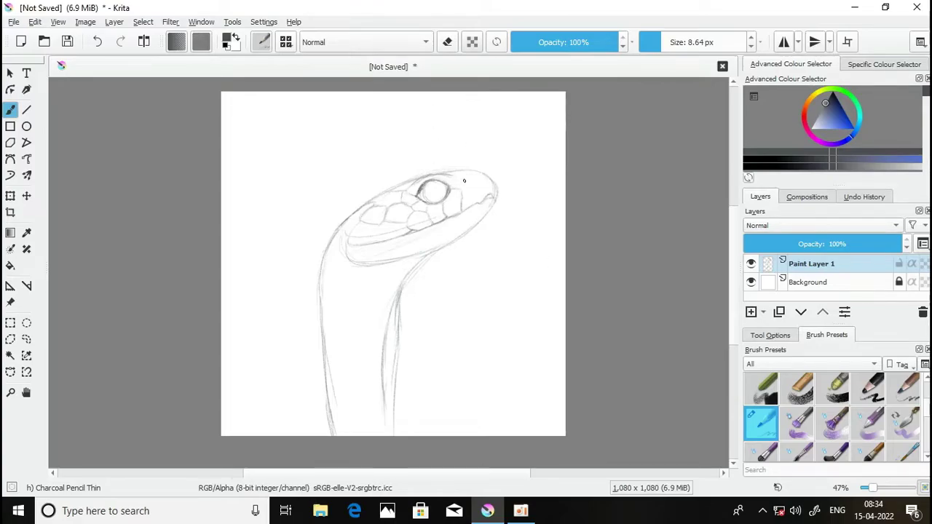
pyautogui.moveTo(442, 178); pyautogui.dragTo(450, 189)
pyautogui.moveTo(355, 242); pyautogui.dragTo(370, 244)
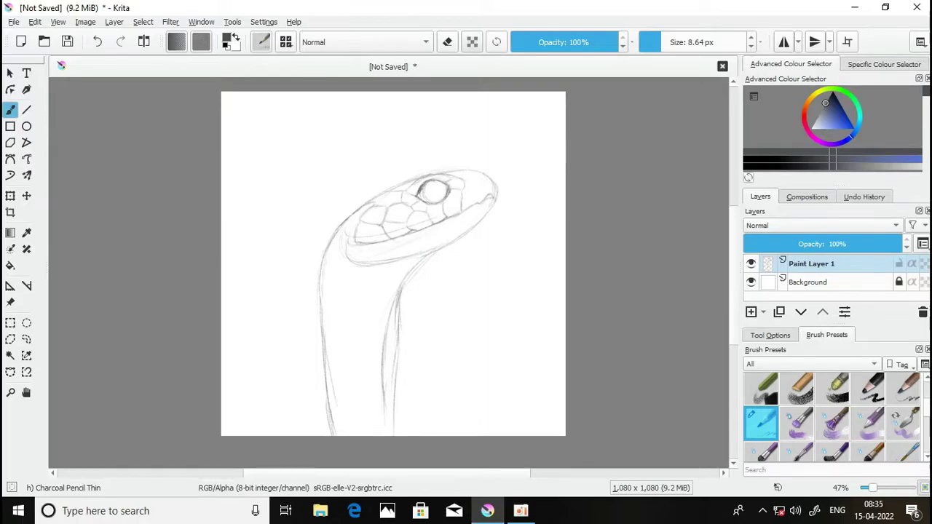
# Save as naag.kra, then erase the lower jaw line and lighten the eye's dark marks.
pyautogui.hotkey('ctrl', 's')
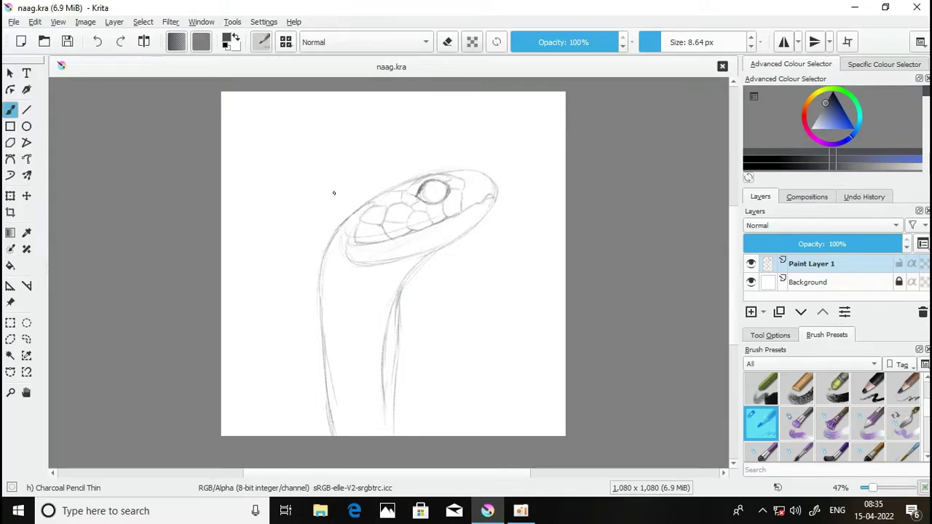
pyautogui.moveTo(337, 226)
pyautogui.mouseDown()
pyautogui.moveTo(348, 231)
pyautogui.moveTo(362, 218)
pyautogui.mouseUp()
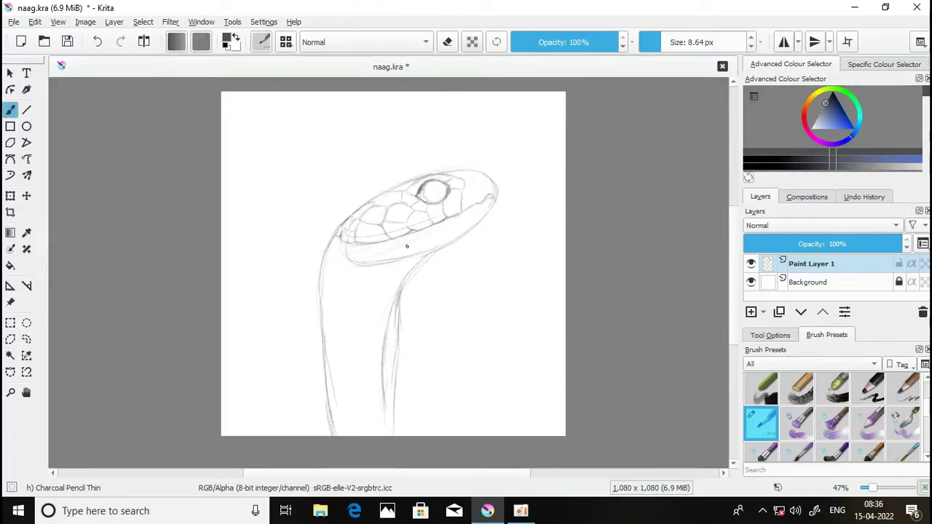
pyautogui.press('e')
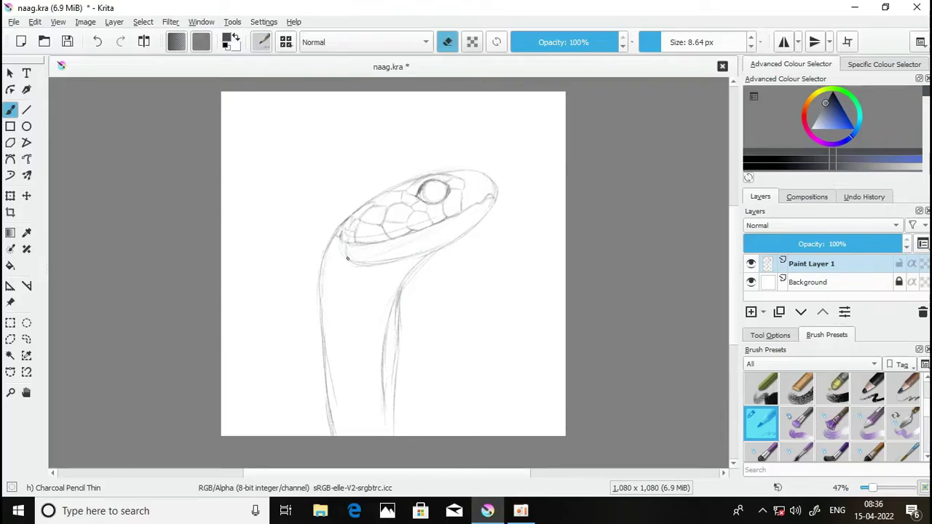
pyautogui.moveTo(362, 260); pyautogui.dragTo(432, 249)
pyautogui.moveTo(427, 183); pyautogui.dragTo(421, 194)
pyautogui.press('e')
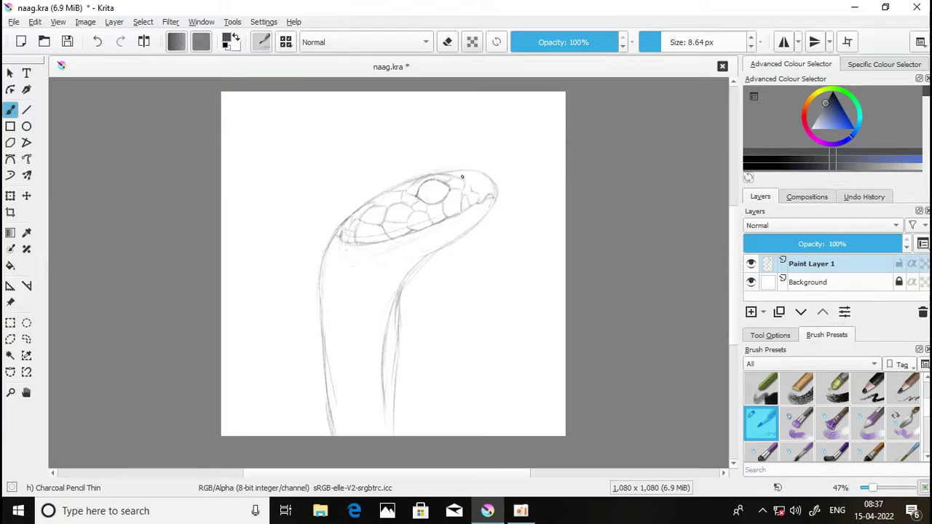
# Darken the right neck edge, then erase and redraw the left neck outline.
pyautogui.moveTo(460, 178); pyautogui.dragTo(476, 174)
pyautogui.moveTo(418, 266); pyautogui.dragTo(399, 295)
pyautogui.press('e')
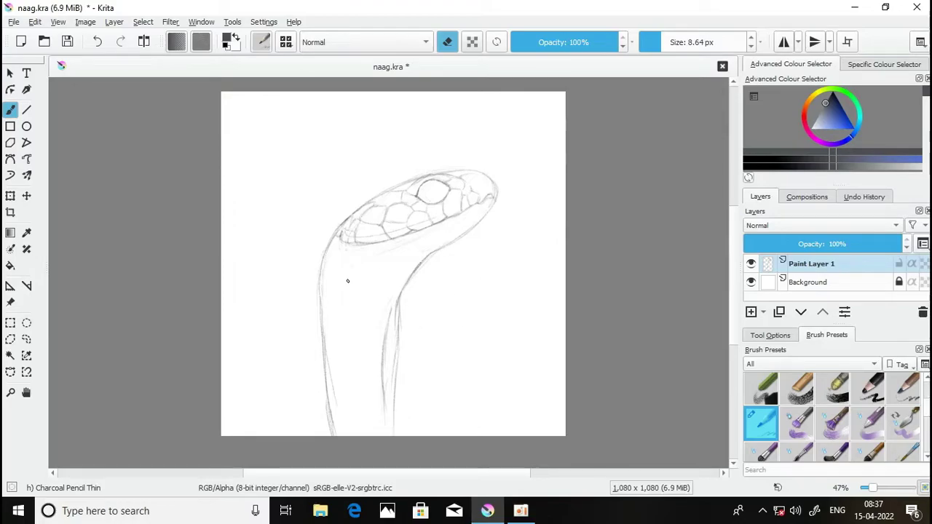
pyautogui.moveTo(321, 292); pyautogui.dragTo(323, 349)
pyautogui.press('e')
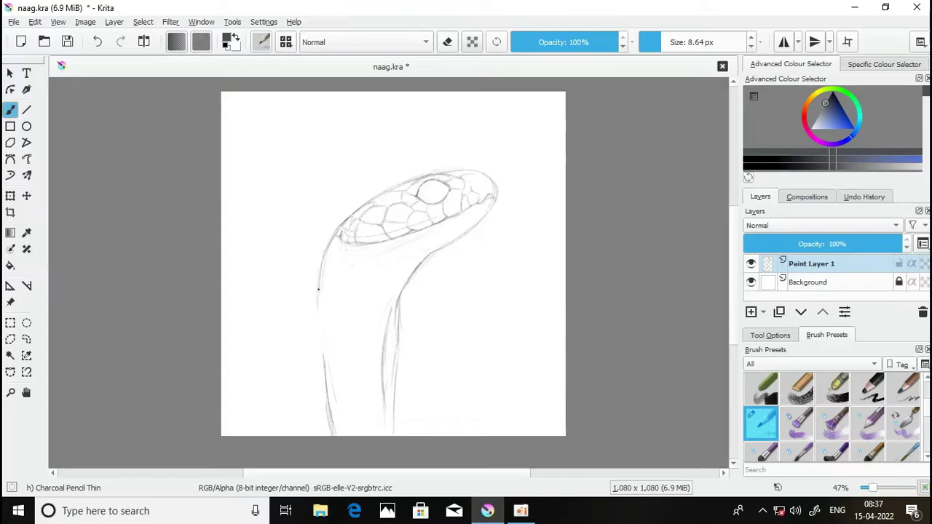
pyautogui.moveTo(316, 308); pyautogui.dragTo(332, 427)
pyautogui.press('e')
pyautogui.moveTo(321, 352); pyautogui.dragTo(333, 427)
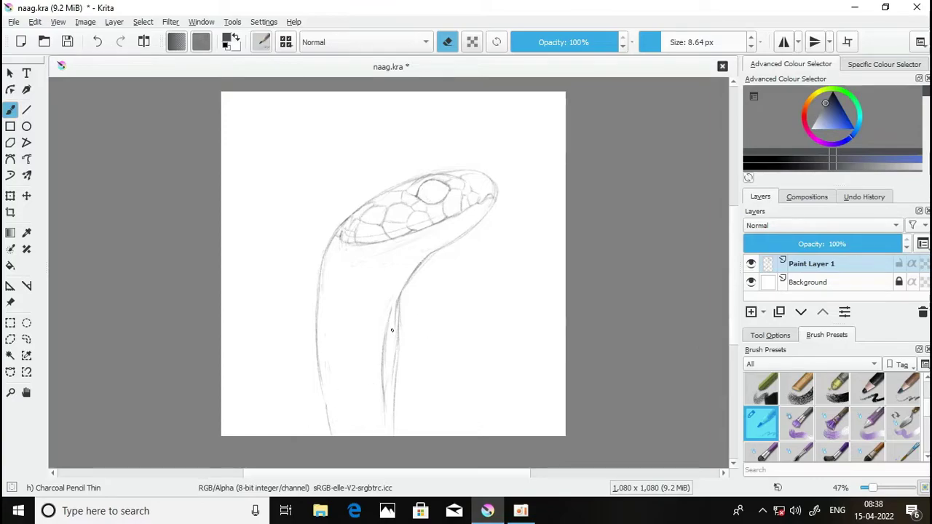
pyautogui.press('e')
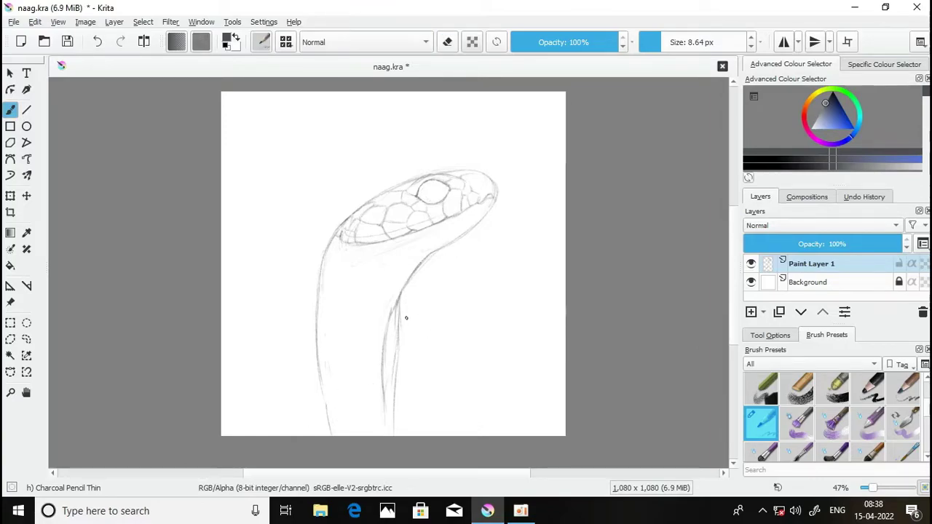
pyautogui.press('e')
pyautogui.moveTo(398, 312)
pyautogui.mouseDown()
pyautogui.moveTo(386, 354)
pyautogui.moveTo(393, 381)
pyautogui.mouseUp()
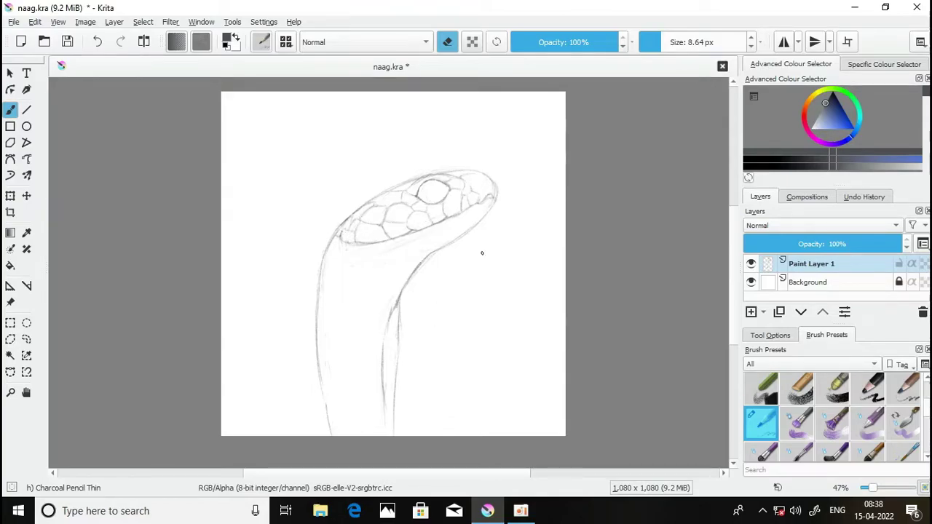
pyautogui.press('e')
# Retrace the eye and right neck contour darker and add short strokes at the snout tip.
pyautogui.moveTo(419, 191); pyautogui.dragTo(421, 201)
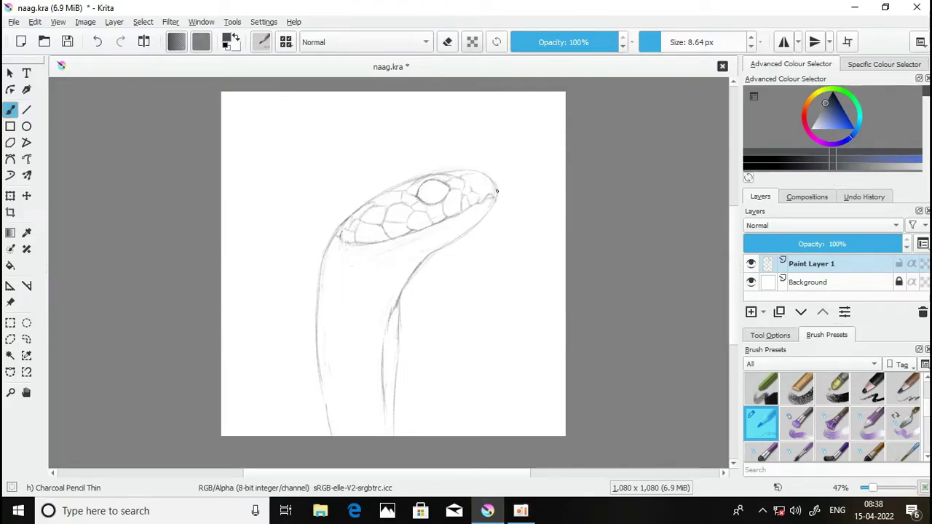
pyautogui.press('e')
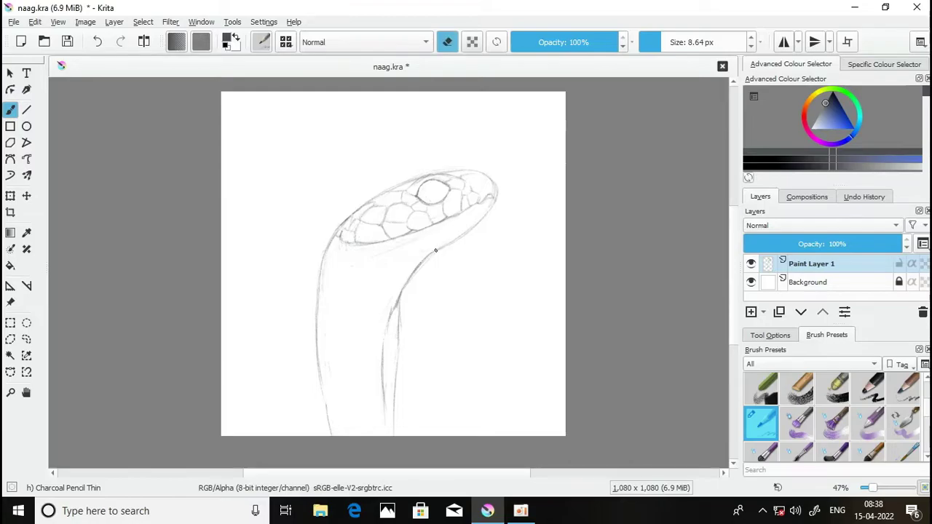
pyautogui.press('e')
pyautogui.moveTo(419, 264); pyautogui.dragTo(443, 246)
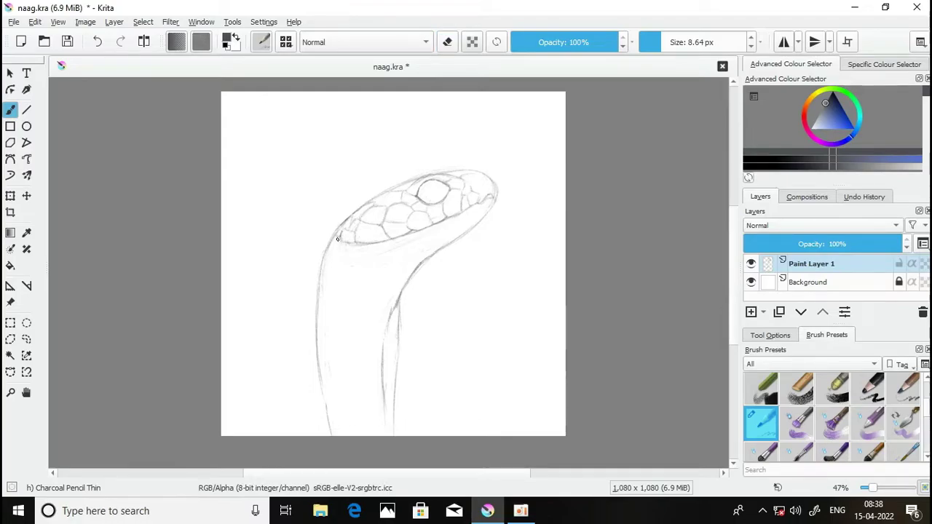
pyautogui.moveTo(337, 238); pyautogui.dragTo(332, 248)
pyautogui.moveTo(490, 197); pyautogui.dragTo(495, 207)
pyautogui.press('e')
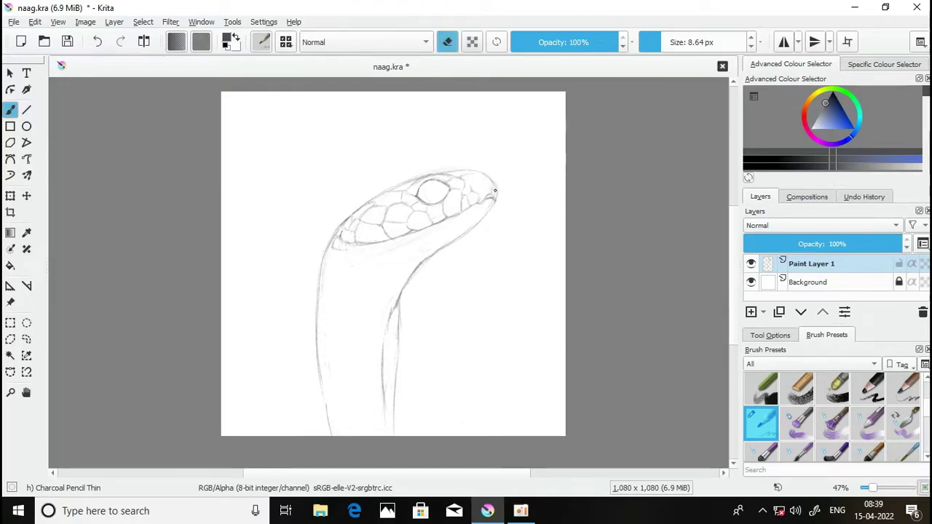
pyautogui.press('e')
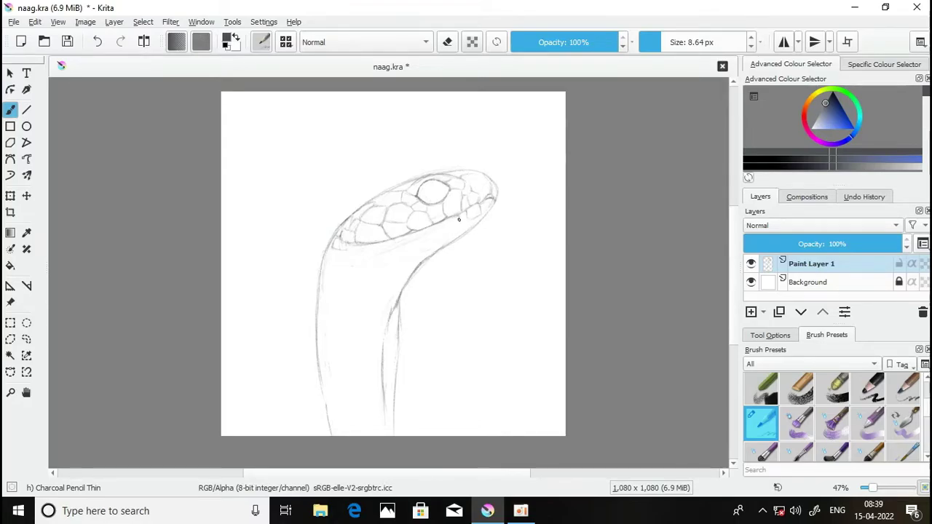
pyautogui.moveTo(459, 220); pyautogui.dragTo(468, 217)
pyautogui.press('e')
pyautogui.press('e')
# Add small scale strokes along the lower jaw, undoing rejected marks.
pyautogui.moveTo(436, 237); pyautogui.dragTo(432, 237)
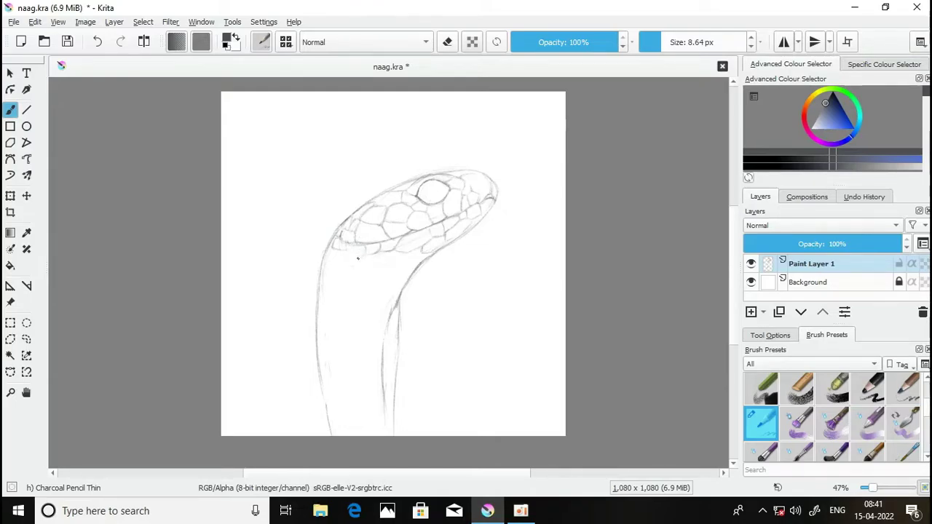
pyautogui.moveTo(364, 254); pyautogui.dragTo(342, 252)
pyautogui.hotkey('ctrl', 'z')
pyautogui.moveTo(368, 266); pyautogui.dragTo(384, 257)
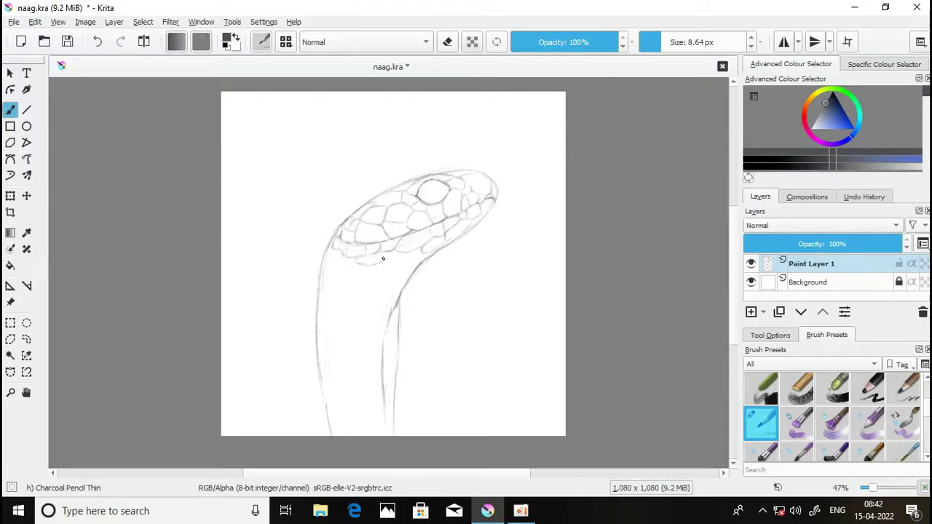
pyautogui.moveTo(385, 257); pyautogui.dragTo(393, 256)
pyautogui.moveTo(372, 270); pyautogui.dragTo(384, 270)
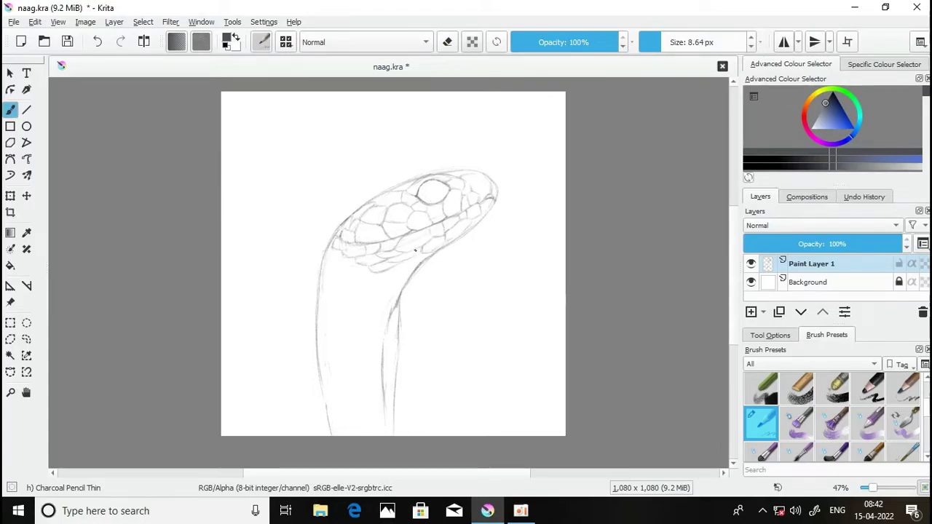
pyautogui.hotkey('ctrl', 'z')
# Continue scale strokes below the jaw's lower edge onto the upper neck.
pyautogui.moveTo(354, 274); pyautogui.dragTo(371, 275)
pyautogui.hotkey('ctrl', 'z')
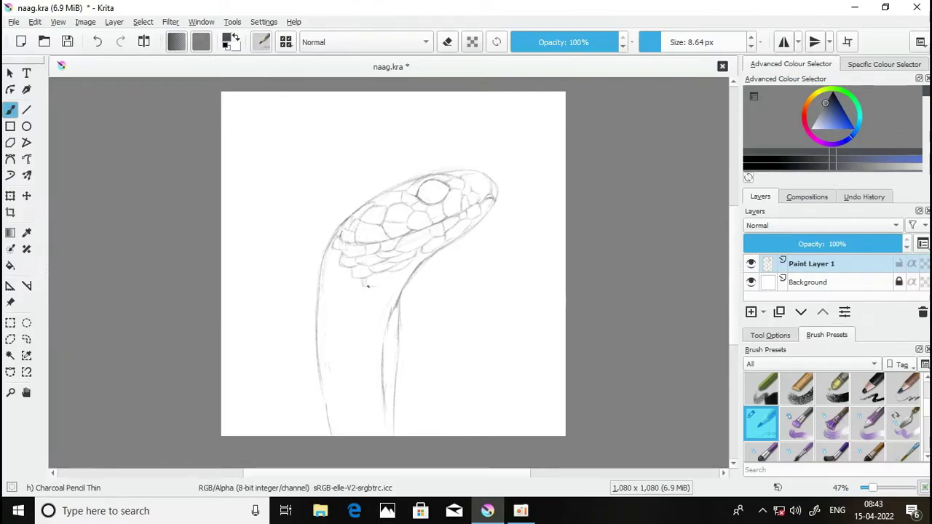
pyautogui.moveTo(384, 272); pyautogui.dragTo(385, 283)
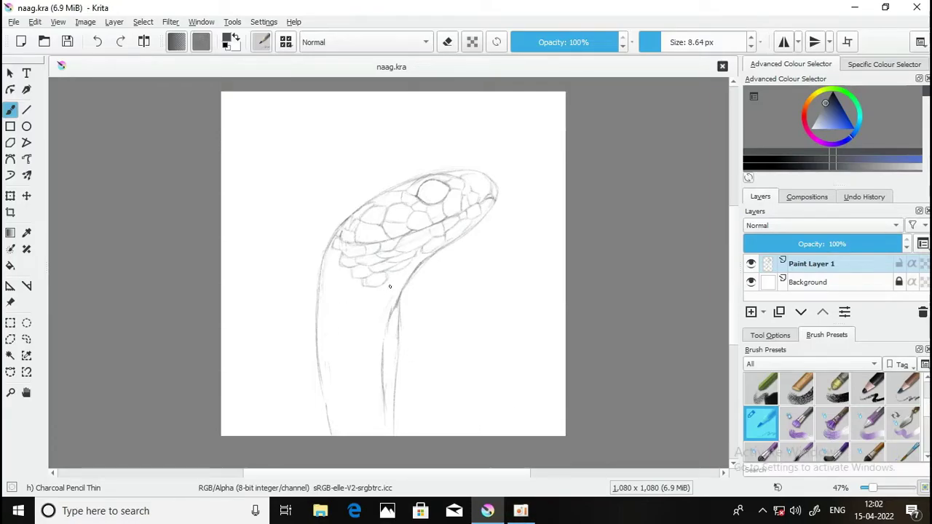
pyautogui.click(413, 264)
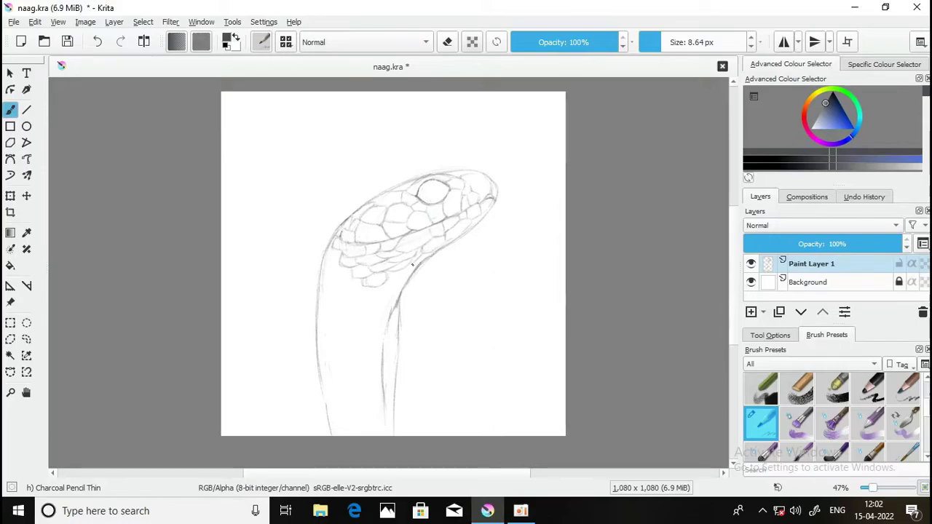
pyautogui.moveTo(413, 266); pyautogui.dragTo(423, 260)
pyautogui.hotkey('ctrl', 'z')
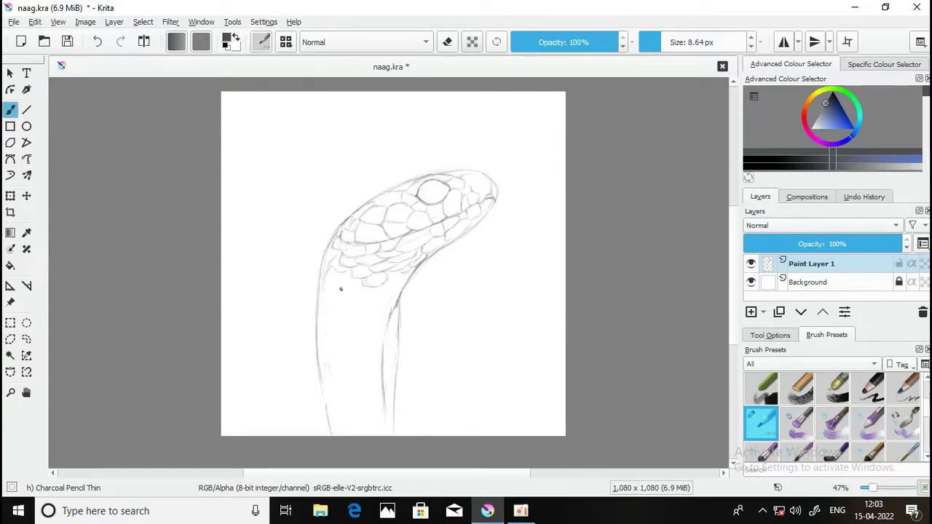
pyautogui.moveTo(340, 273); pyautogui.dragTo(343, 281)
# Add faint scale strokes down the neck's left edge toward the lower canvas.
pyautogui.moveTo(319, 301); pyautogui.dragTo(325, 298)
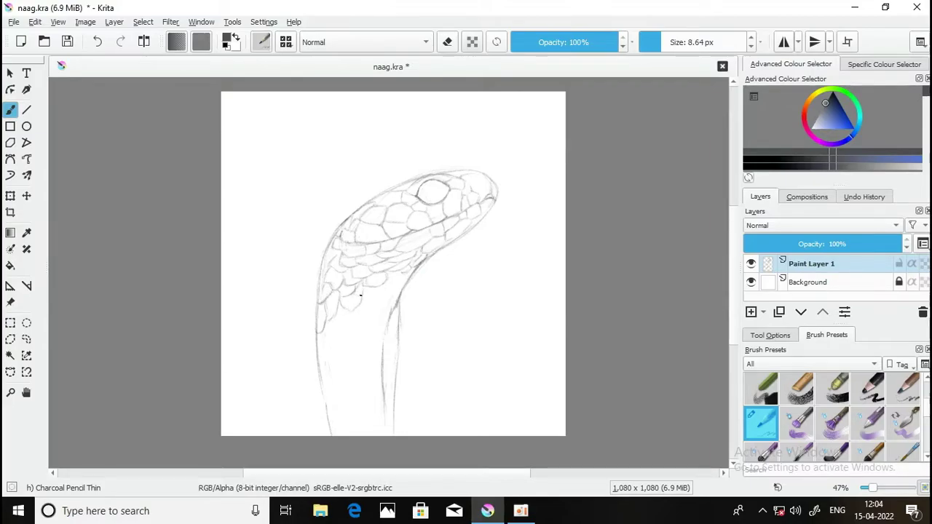
pyautogui.press('e')
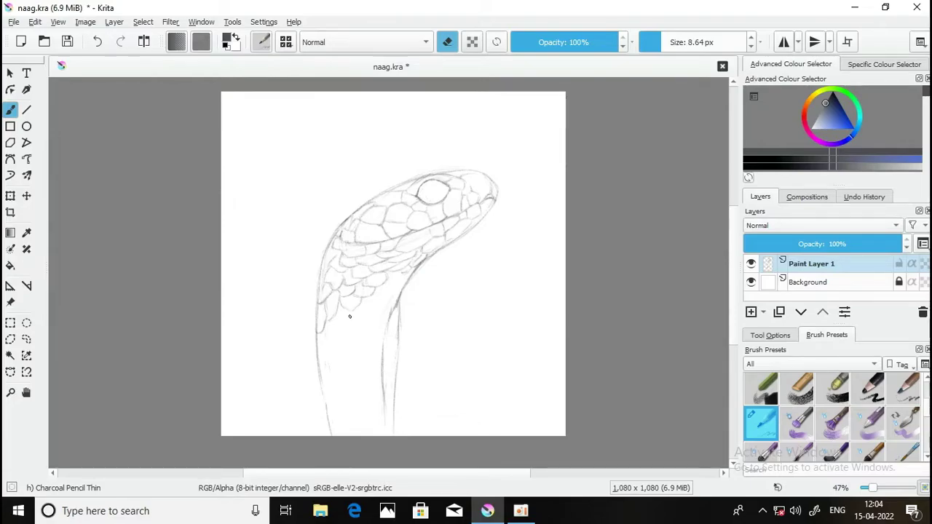
pyautogui.press('e')
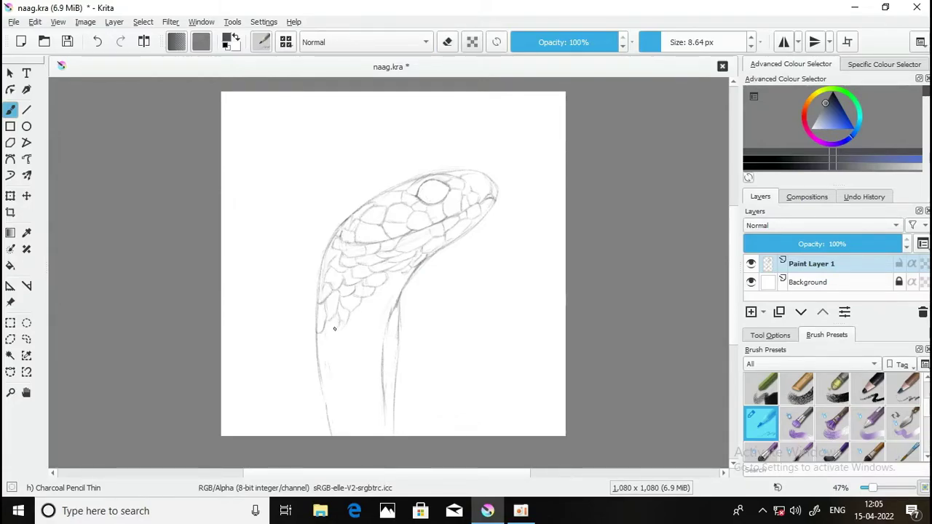
pyautogui.moveTo(331, 321); pyautogui.dragTo(327, 333)
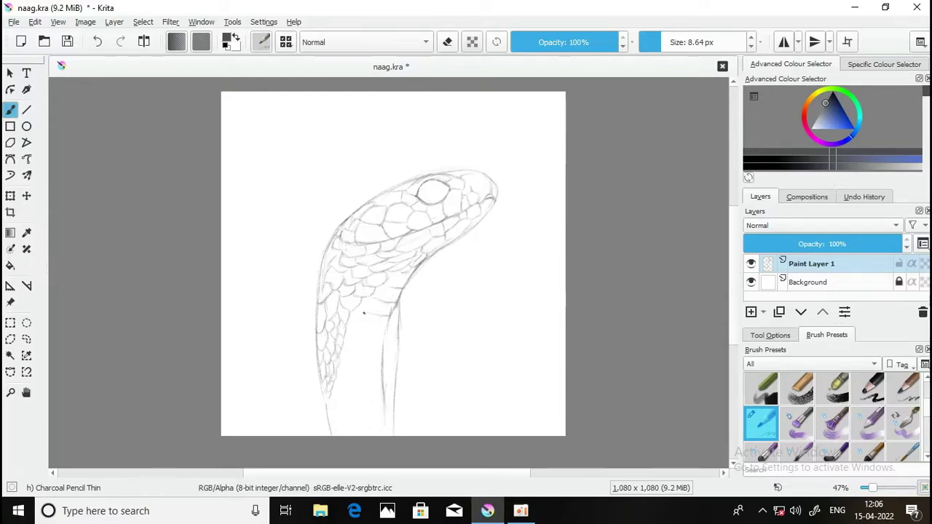
# Alternate between eraser and pencil modes while refining the belly-plate lines on the lower neck.
pyautogui.press('e')
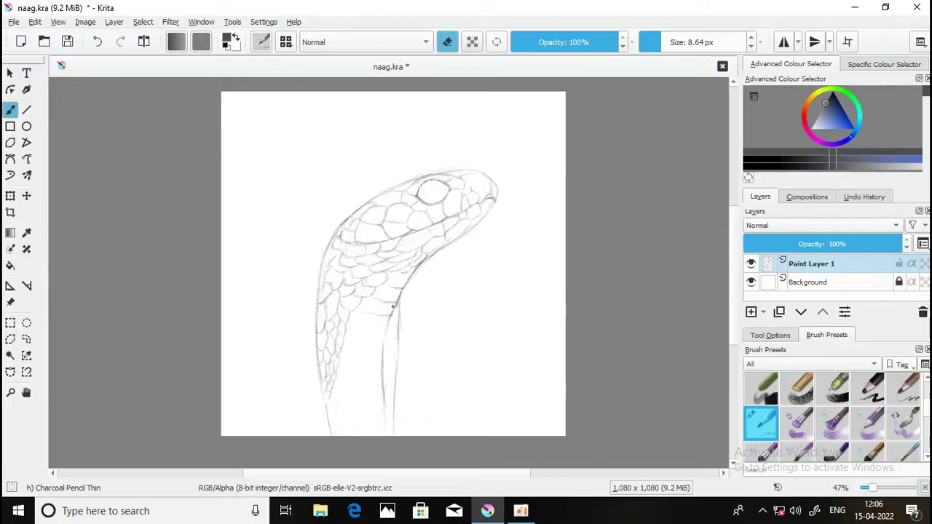
pyautogui.press('e')
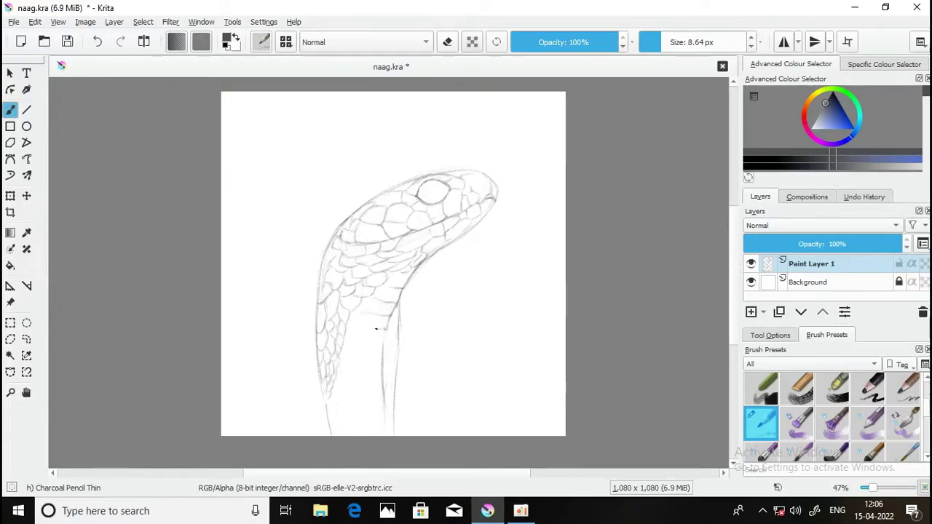
pyautogui.press('e')
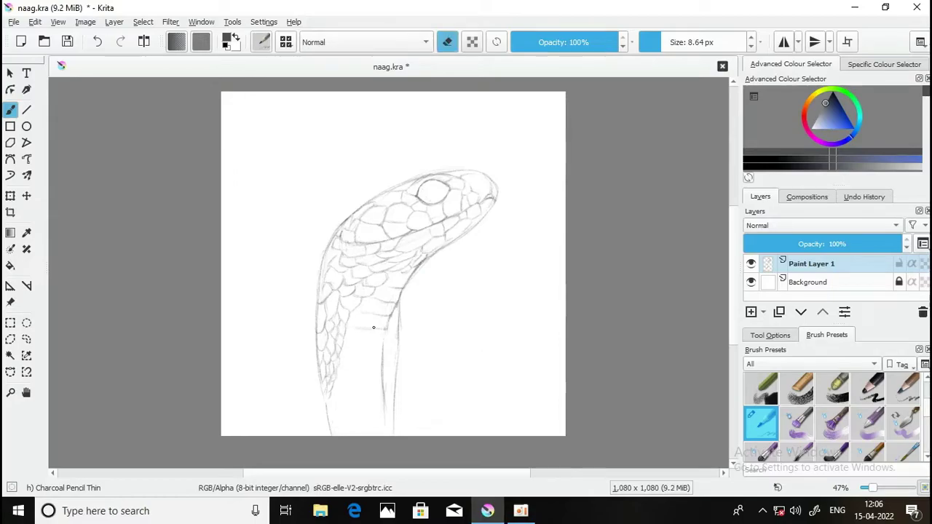
pyautogui.press('e')
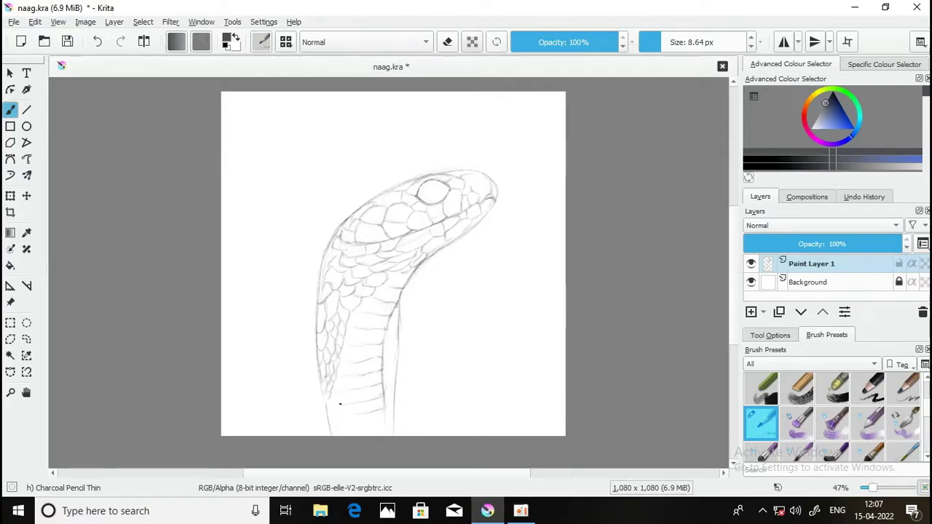
pyautogui.press('e')
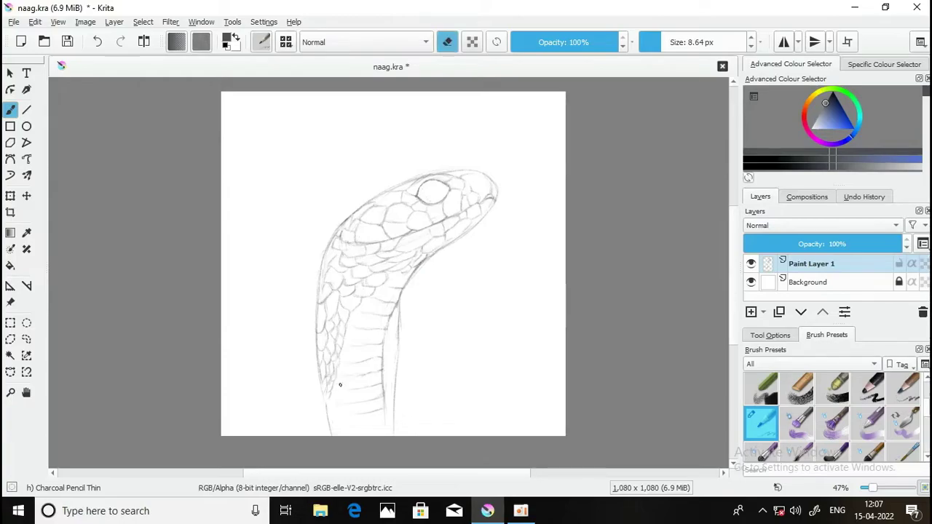
pyautogui.press('e')
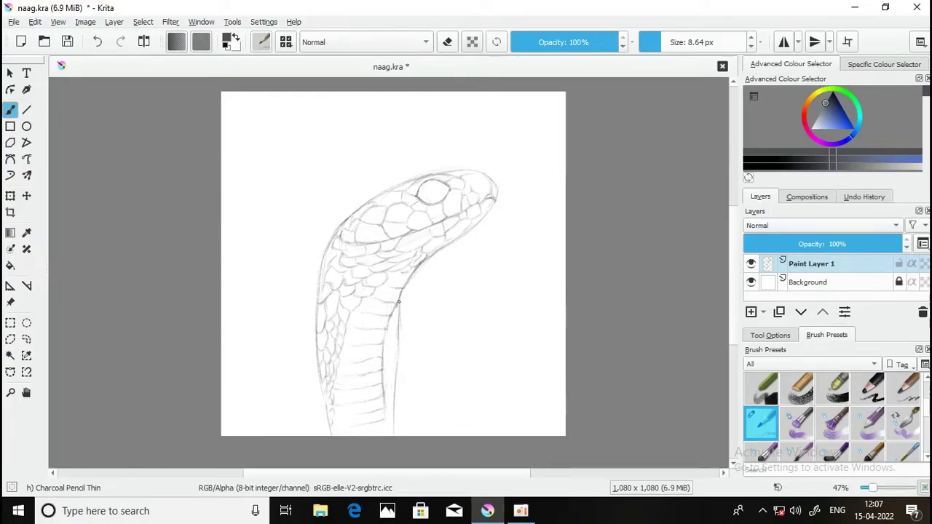
pyautogui.press('e')
pyautogui.press('e')
pyautogui.press('e')
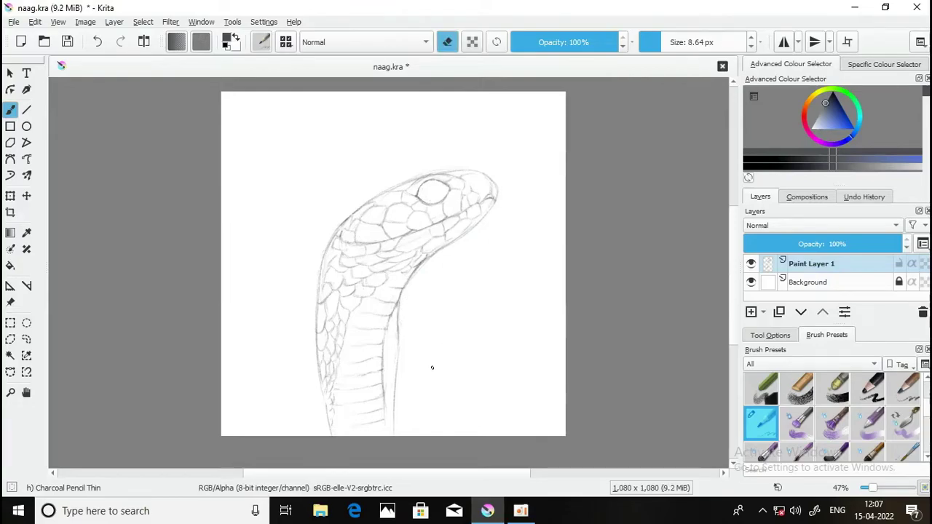
# Save the file and add a new paint layer beneath the sketch layer.
pyautogui.press('e')
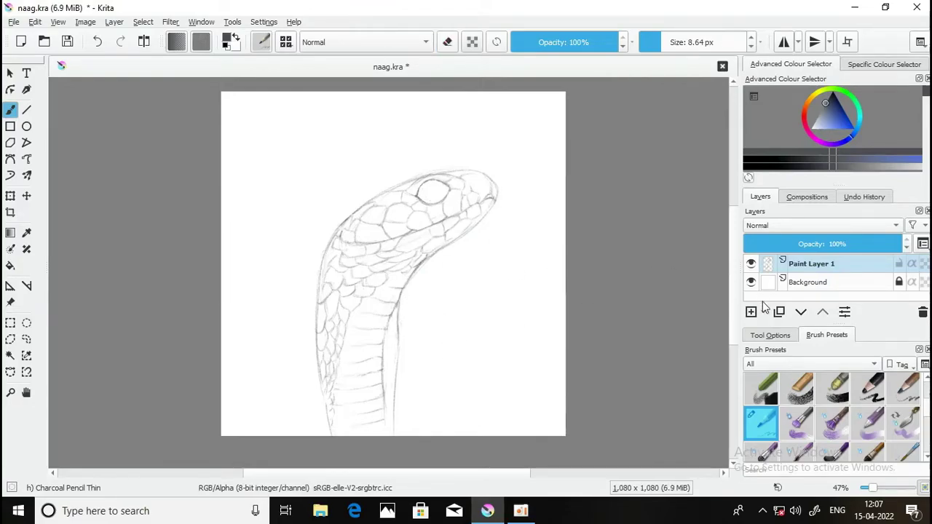
pyautogui.hotkey('ctrl', 's')
pyautogui.click(751, 311)
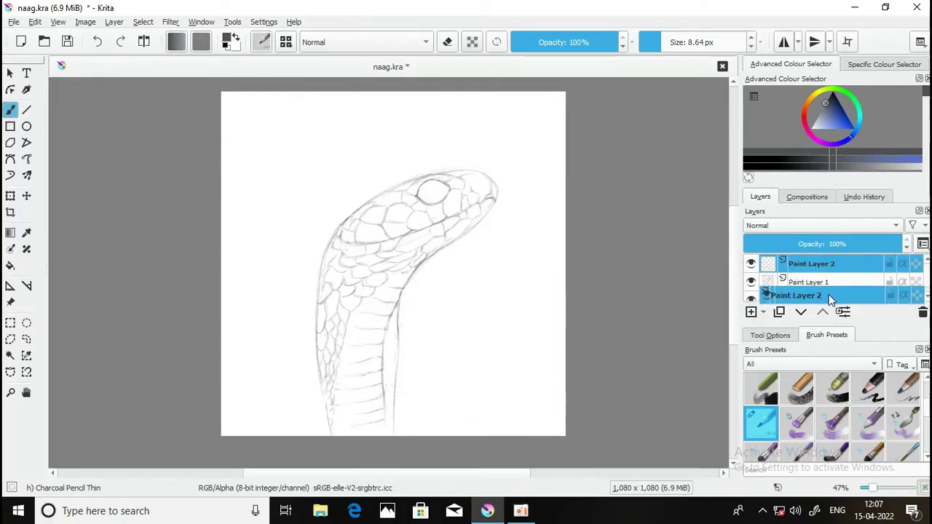
pyautogui.moveTo(812, 263); pyautogui.dragTo(828, 297)
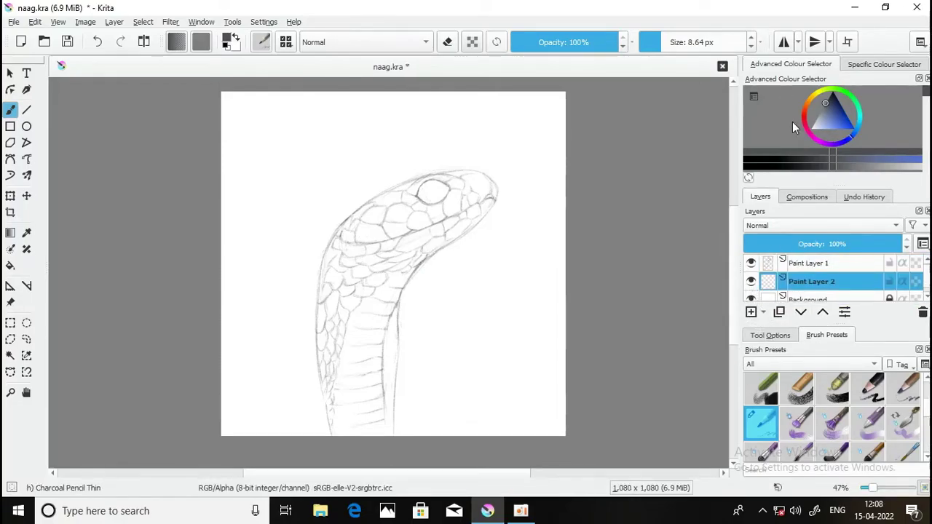
# Try olive, blue-purple and teal colours in the Advanced Colour Selector.
pyautogui.click(861, 121)
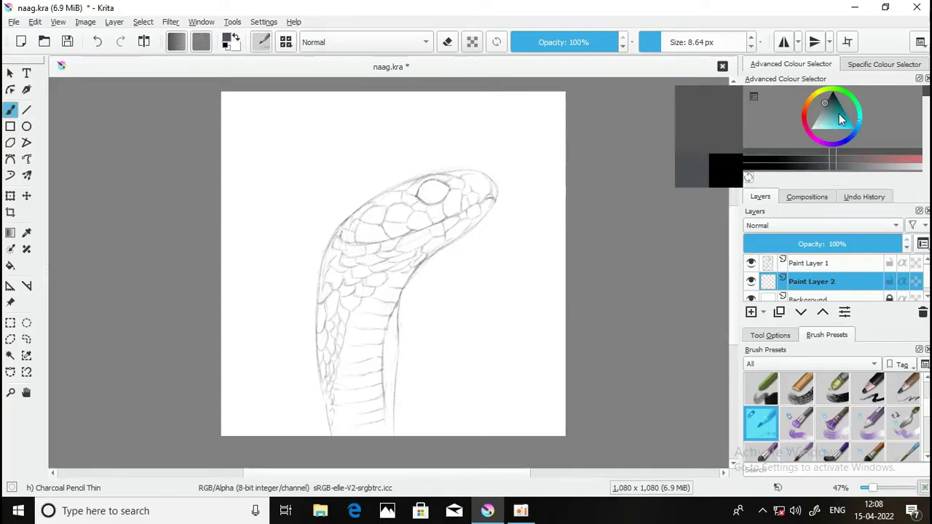
pyautogui.click(839, 120)
pyautogui.click(821, 97)
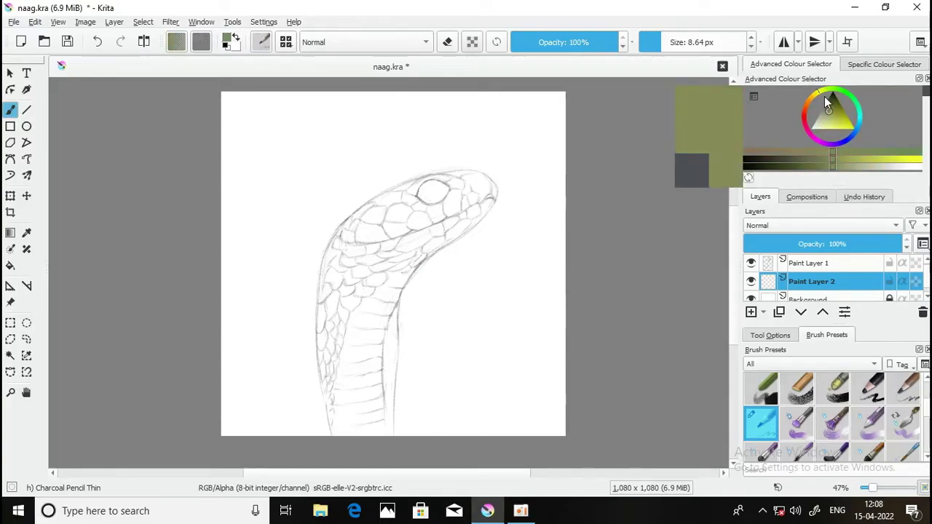
pyautogui.click(837, 141)
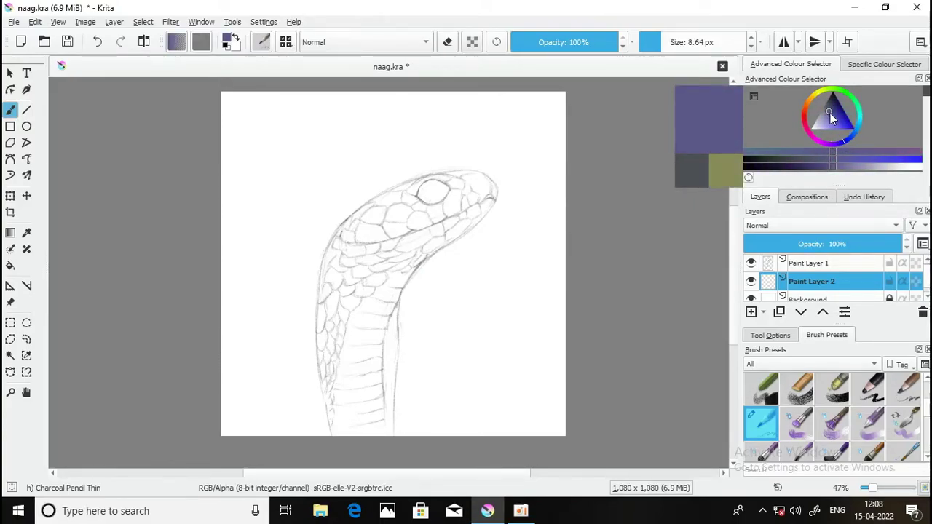
pyautogui.click(813, 162)
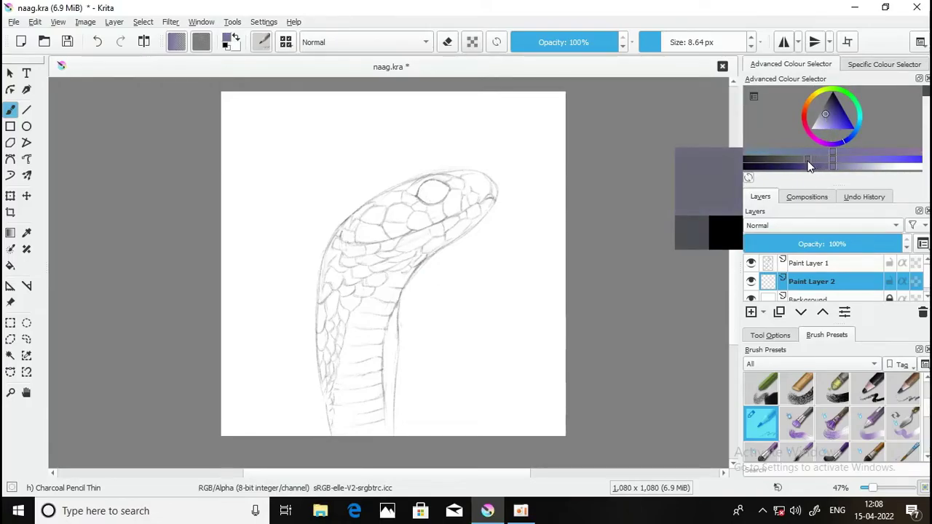
pyautogui.click(858, 108)
pyautogui.click(825, 113)
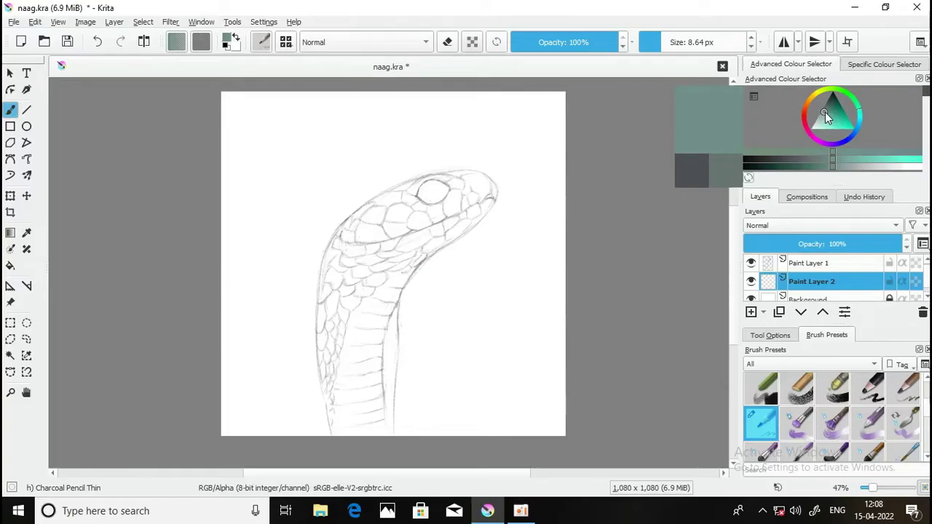
pyautogui.click(827, 111)
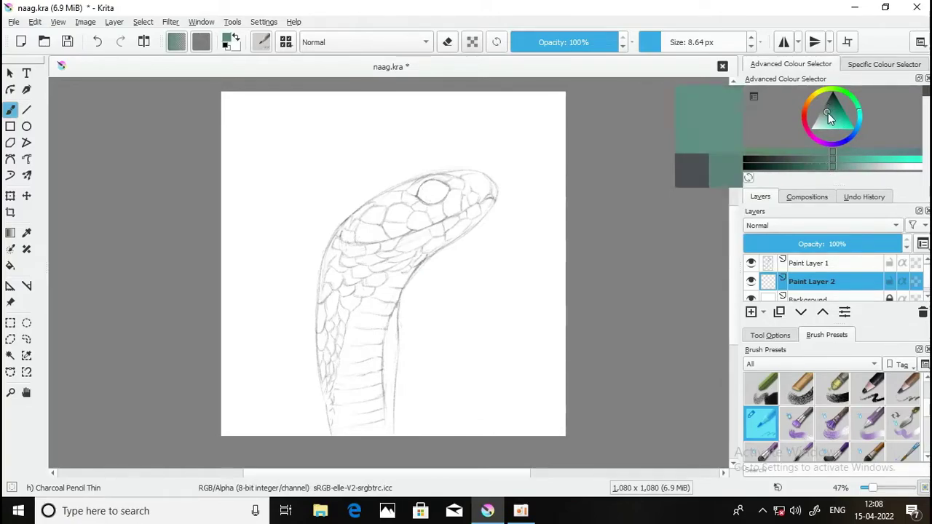
pyautogui.click(820, 164)
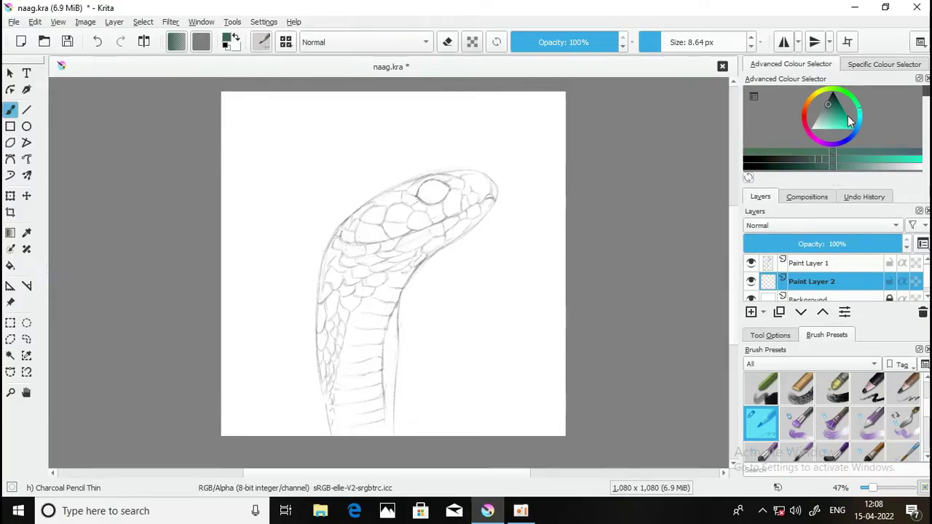
# Settle on a yellow-olive brown paint colour.
pyautogui.click(816, 100)
pyautogui.click(828, 111)
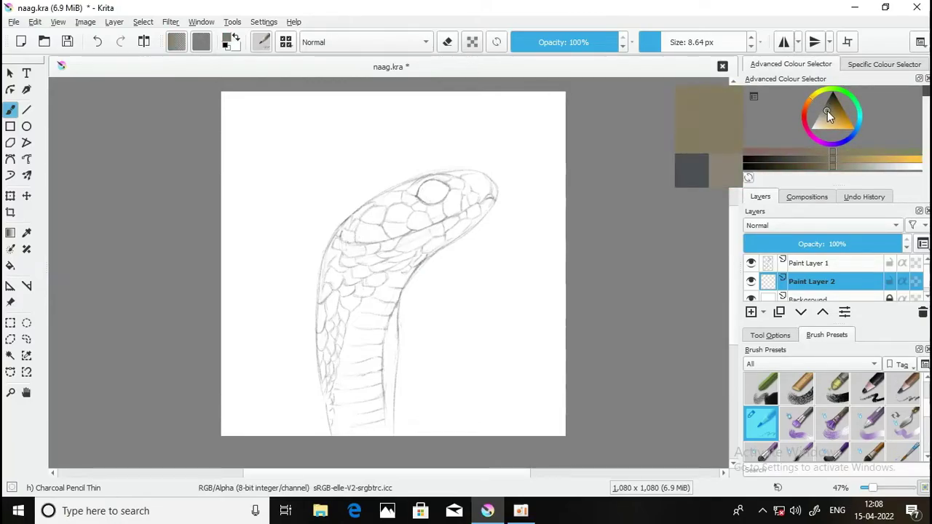
pyautogui.click(828, 109)
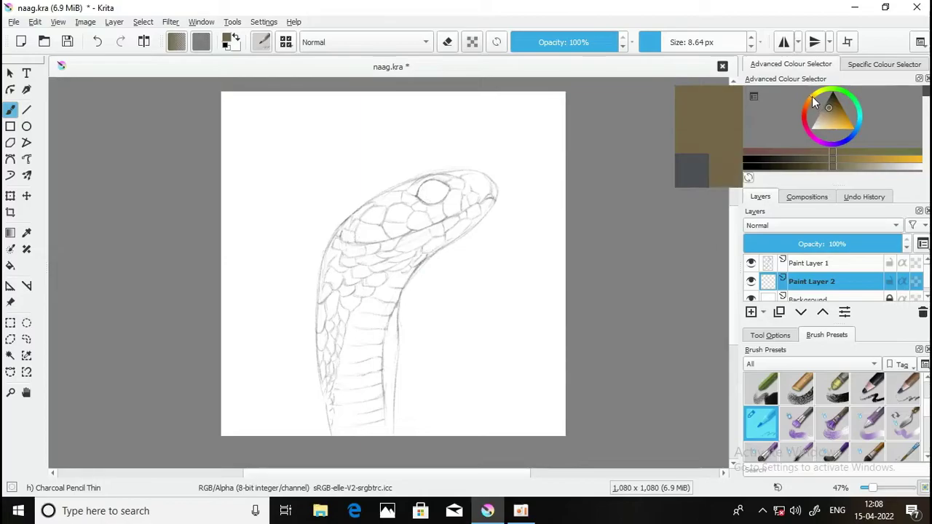
pyautogui.click(816, 102)
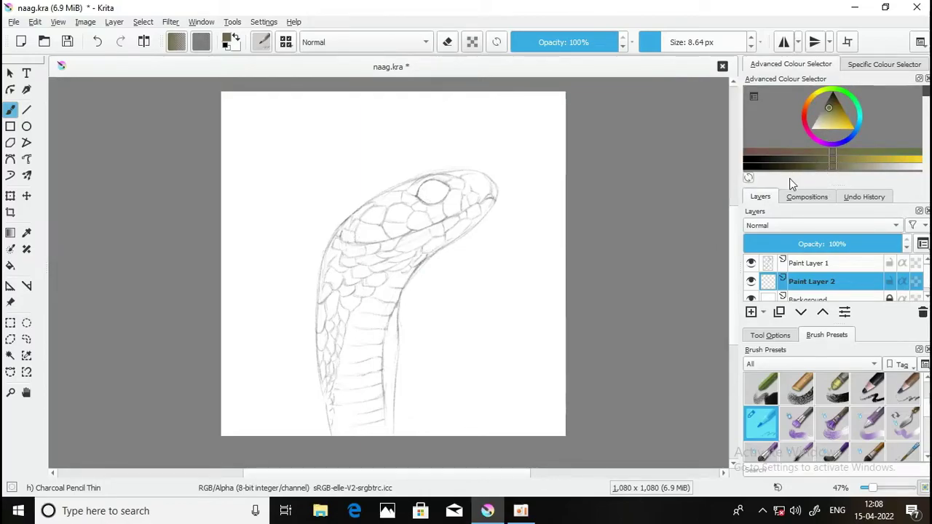
pyautogui.scroll(-2, 830, 415)
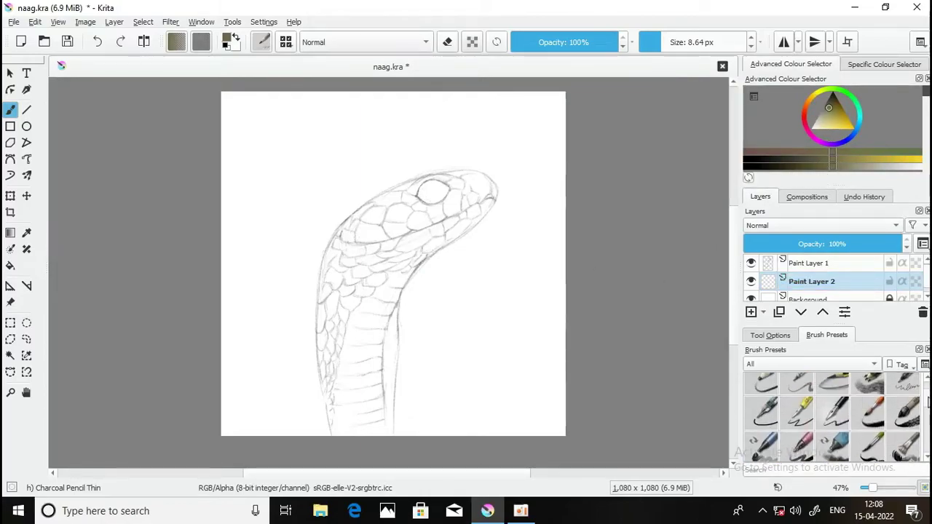
pyautogui.scroll(-2, 830, 415)
# Paint olive below and over the eye with the Basic-5 Size brush, down the head's side.
pyautogui.click(903, 424)
pyautogui.moveTo(376, 225)
pyautogui.mouseDown()
pyautogui.moveTo(394, 244)
pyautogui.moveTo(419, 240)
pyautogui.moveTo(437, 215)
pyautogui.moveTo(426, 245)
pyautogui.mouseUp()
pyautogui.scroll(1, 400, 250)
pyautogui.scroll(2, 400, 251)
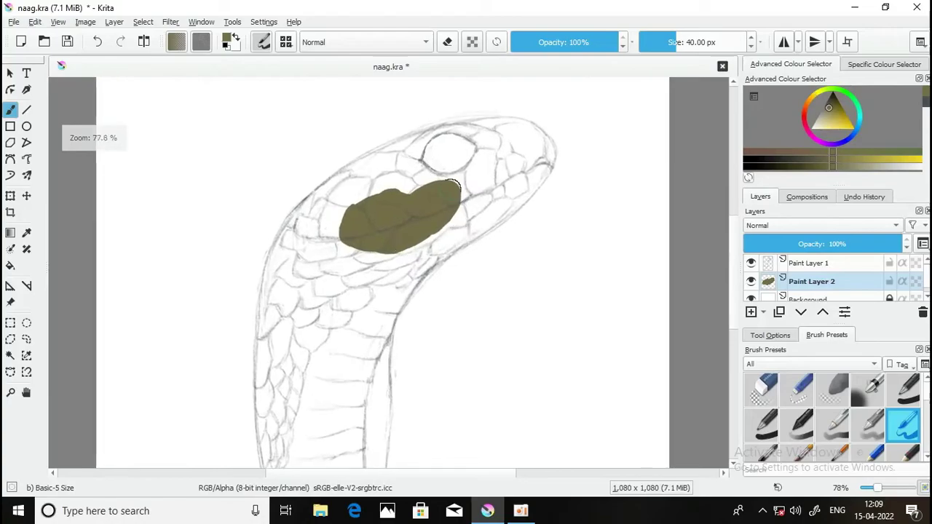
pyautogui.moveTo(423, 186); pyautogui.dragTo(353, 197)
pyautogui.moveTo(397, 164)
pyautogui.mouseDown()
pyautogui.moveTo(438, 131)
pyautogui.moveTo(448, 134)
pyautogui.moveTo(455, 175)
pyautogui.moveTo(481, 179)
pyautogui.mouseUp()
pyautogui.moveTo(448, 146)
pyautogui.mouseDown()
pyautogui.moveTo(470, 131)
pyautogui.moveTo(451, 126)
pyautogui.moveTo(472, 127)
pyautogui.mouseUp()
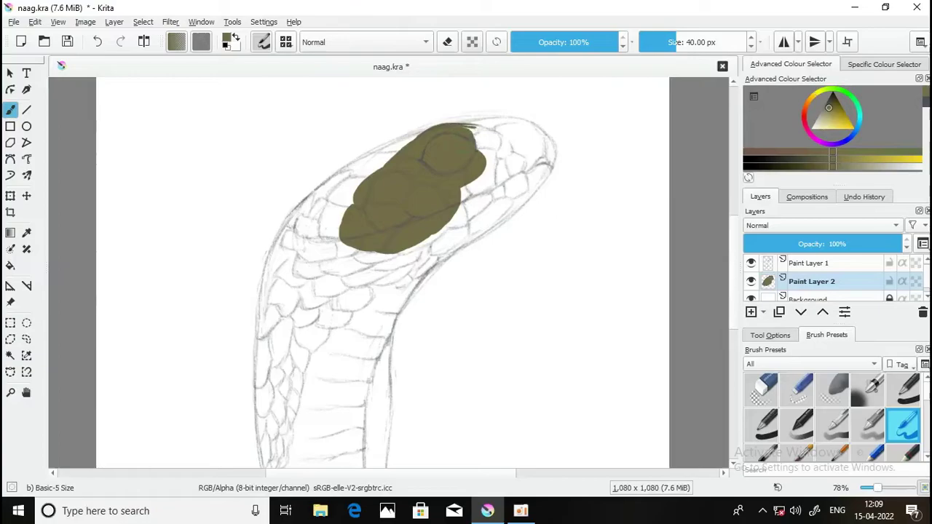
pyautogui.moveTo(474, 182); pyautogui.dragTo(437, 252)
pyautogui.moveTo(466, 219); pyautogui.dragTo(434, 270)
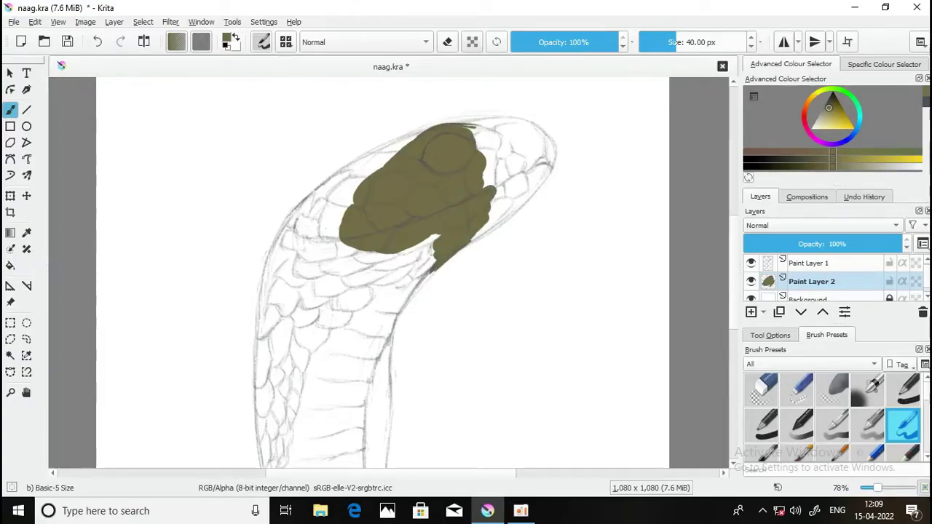
# Fill gaps toward the snout and paint olive over the head's upper tip, tilting the view.
pyautogui.press('e')
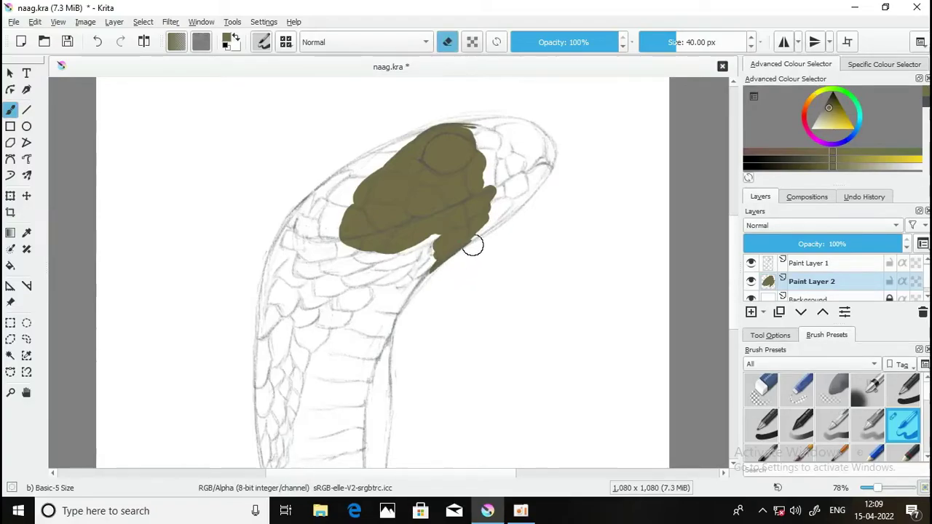
pyautogui.press('e')
pyautogui.moveTo(481, 230); pyautogui.dragTo(479, 234)
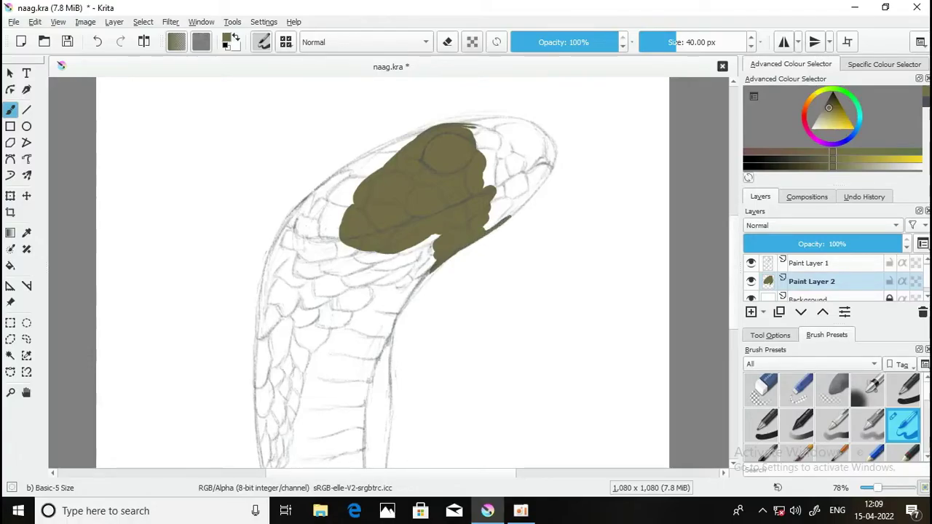
pyautogui.moveTo(503, 219)
pyautogui.mouseDown()
pyautogui.moveTo(484, 177)
pyautogui.moveTo(510, 156)
pyautogui.moveTo(474, 122)
pyautogui.moveTo(515, 131)
pyautogui.moveTo(530, 189)
pyautogui.moveTo(529, 210)
pyautogui.moveTo(513, 219)
pyautogui.mouseUp()
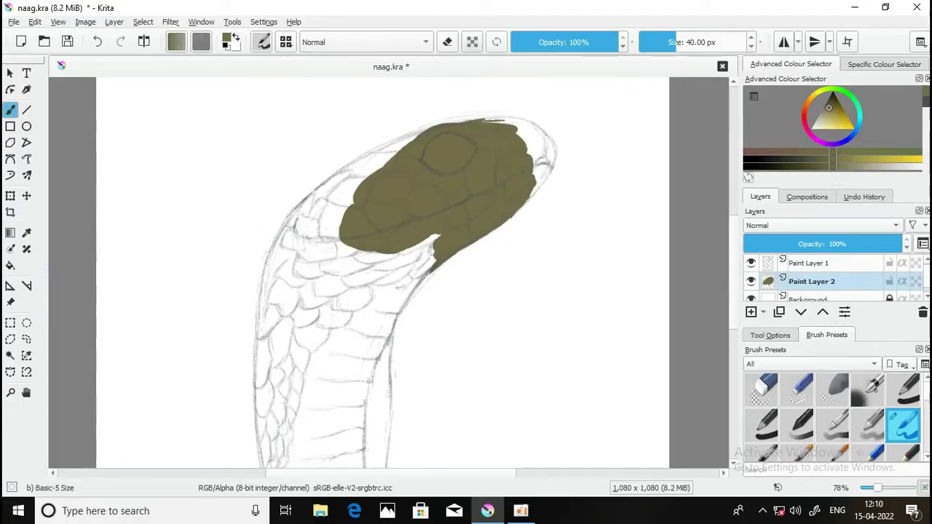
pyautogui.moveTo(539, 187)
pyautogui.mouseDown()
pyautogui.moveTo(542, 166)
pyautogui.moveTo(538, 192)
pyautogui.mouseUp()
pyautogui.press('e')
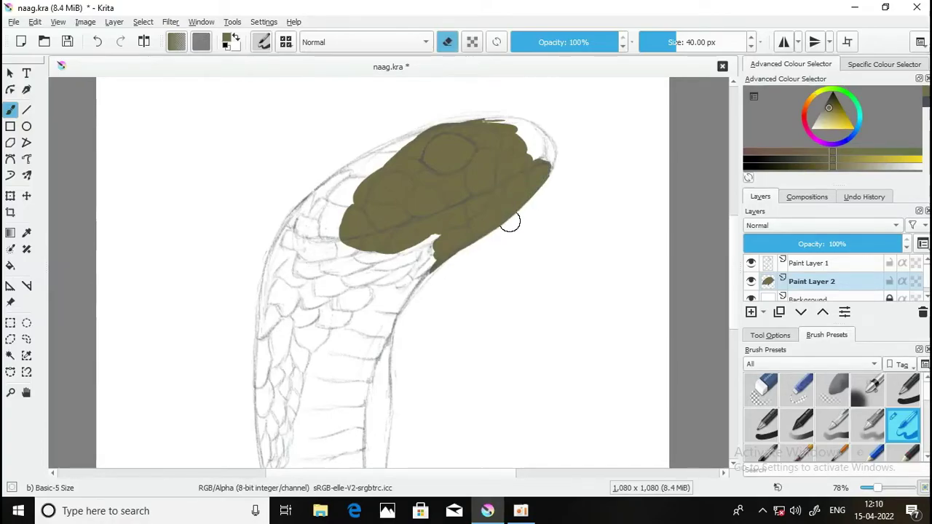
pyautogui.press('e')
pyautogui.moveTo(529, 156); pyautogui.dragTo(546, 151)
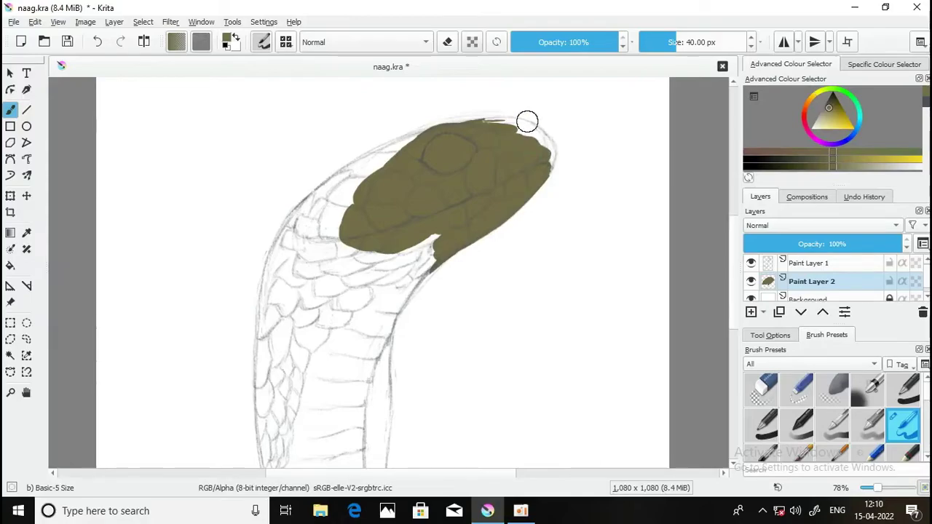
pyautogui.moveTo(529, 120)
pyautogui.mouseDown()
pyautogui.moveTo(560, 160)
pyautogui.moveTo(453, 251)
pyautogui.mouseUp()
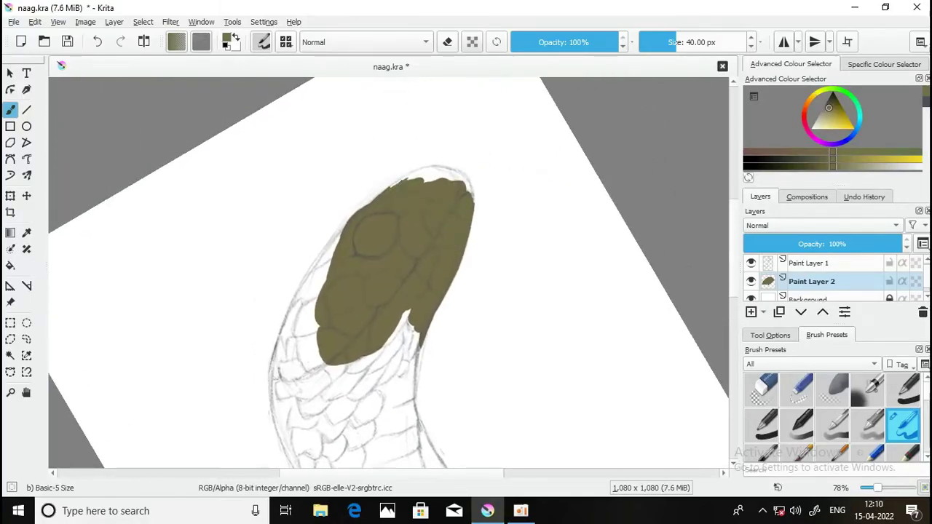
# Smooth the head's top edge and paint olive along its left and lower edges.
pyautogui.moveTo(408, 176)
pyautogui.mouseDown()
pyautogui.moveTo(442, 177)
pyautogui.moveTo(437, 167)
pyautogui.moveTo(458, 172)
pyautogui.moveTo(470, 191)
pyautogui.mouseUp()
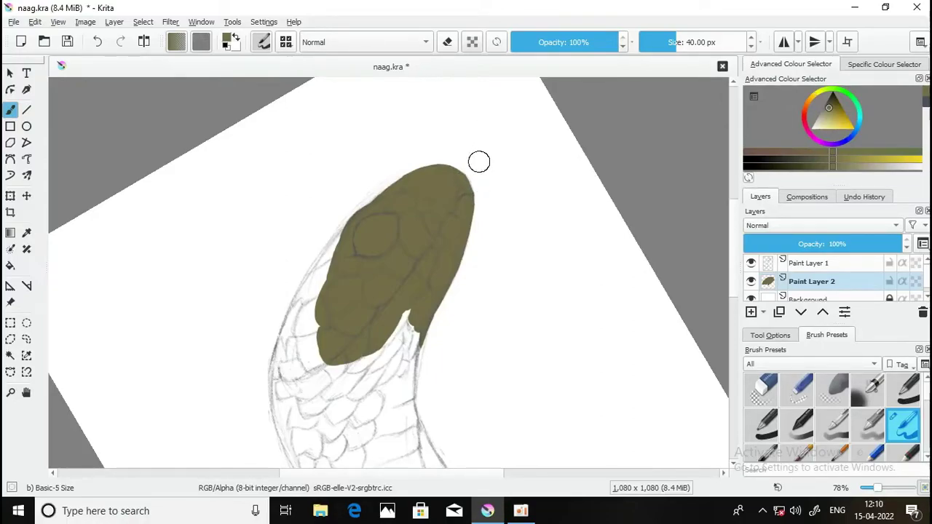
pyautogui.press('e')
pyautogui.press('e')
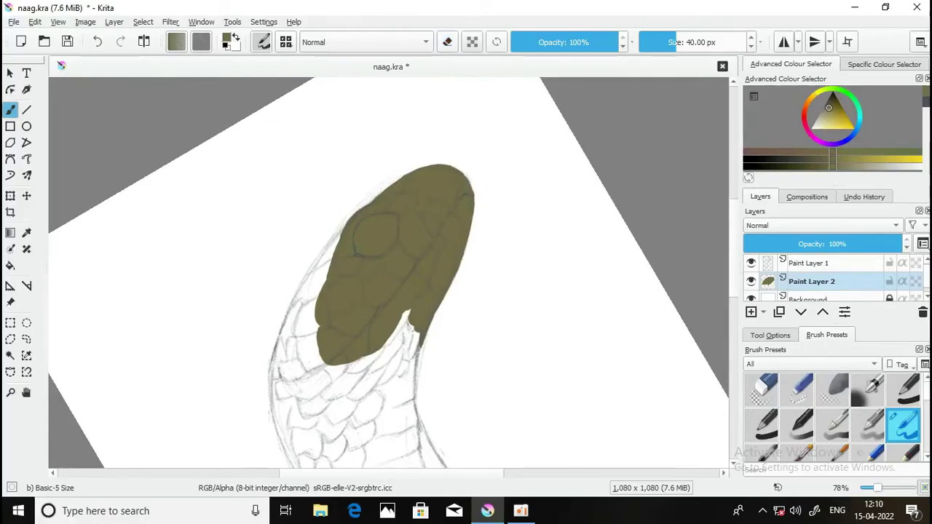
pyautogui.moveTo(329, 266)
pyautogui.mouseDown()
pyautogui.moveTo(338, 231)
pyautogui.moveTo(312, 314)
pyautogui.mouseUp()
pyautogui.moveTo(386, 357)
pyautogui.mouseDown()
pyautogui.moveTo(405, 313)
pyautogui.moveTo(414, 368)
pyautogui.moveTo(358, 403)
pyautogui.moveTo(317, 393)
pyautogui.mouseUp()
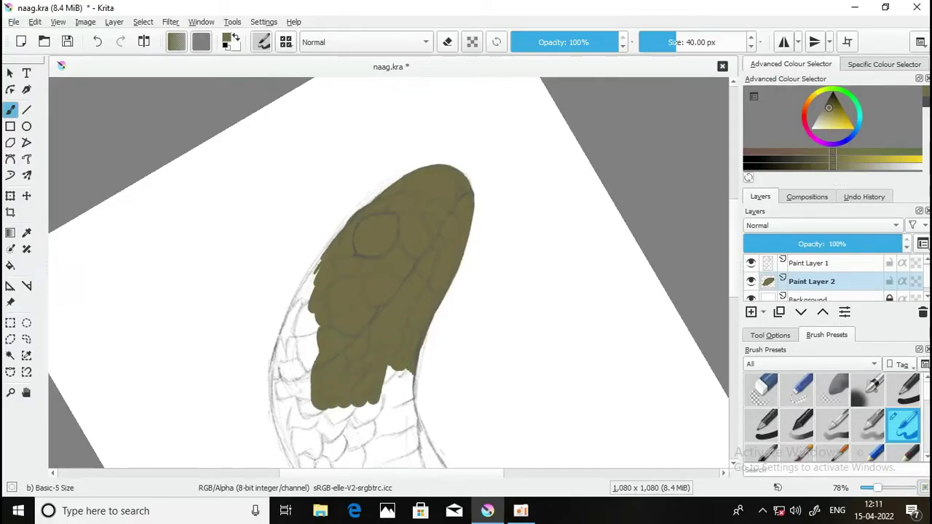
pyautogui.moveTo(317, 321); pyautogui.dragTo(306, 364)
pyautogui.moveTo(306, 292)
pyautogui.mouseDown()
pyautogui.moveTo(297, 352)
pyautogui.moveTo(313, 251)
pyautogui.mouseUp()
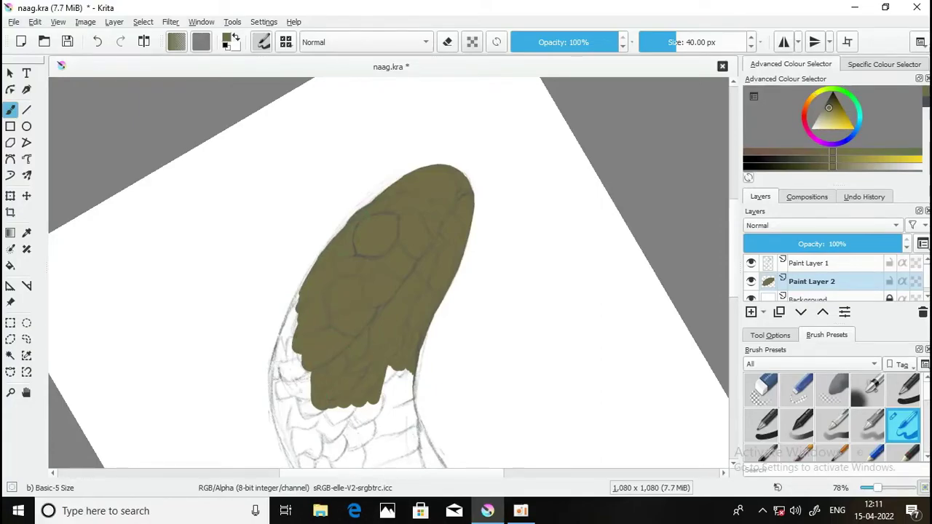
pyautogui.moveTo(294, 325)
pyautogui.mouseDown()
pyautogui.moveTo(295, 290)
pyautogui.moveTo(284, 348)
pyautogui.moveTo(293, 371)
pyautogui.mouseUp()
# Fill the white gaps around the head and carry the olive down onto the upper neck.
pyautogui.moveTo(447, 313); pyautogui.dragTo(391, 350)
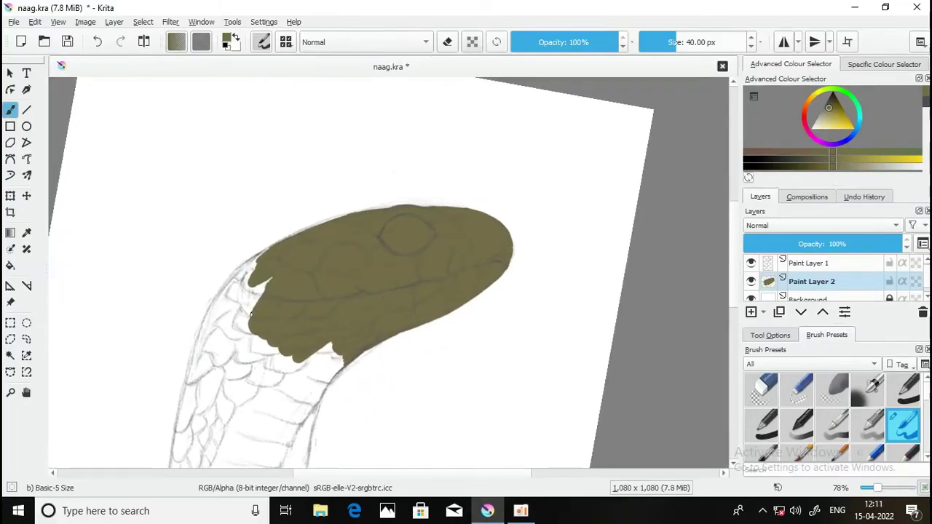
pyautogui.moveTo(248, 280)
pyautogui.mouseDown()
pyautogui.moveTo(230, 312)
pyautogui.moveTo(226, 269)
pyautogui.moveTo(223, 293)
pyautogui.mouseUp()
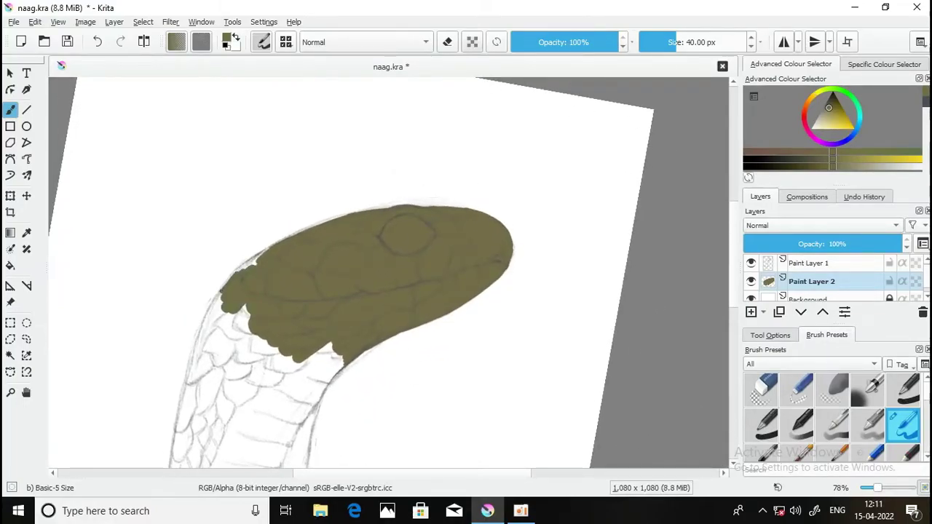
pyautogui.moveTo(256, 260)
pyautogui.mouseDown()
pyautogui.moveTo(244, 263)
pyautogui.moveTo(269, 247)
pyautogui.mouseUp()
pyautogui.moveTo(251, 364)
pyautogui.mouseDown()
pyautogui.moveTo(324, 367)
pyautogui.moveTo(342, 379)
pyautogui.moveTo(290, 429)
pyautogui.mouseUp()
pyautogui.moveTo(300, 386); pyautogui.dragTo(248, 430)
pyautogui.moveTo(255, 390); pyautogui.dragTo(233, 426)
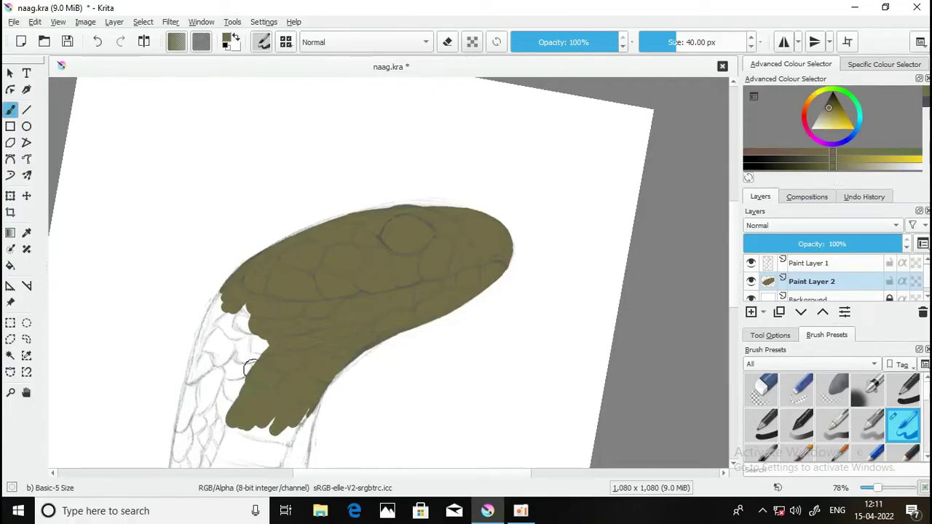
pyautogui.moveTo(244, 321)
pyautogui.mouseDown()
pyautogui.moveTo(251, 371)
pyautogui.moveTo(212, 412)
pyautogui.moveTo(229, 335)
pyautogui.moveTo(217, 335)
pyautogui.moveTo(213, 289)
pyautogui.mouseUp()
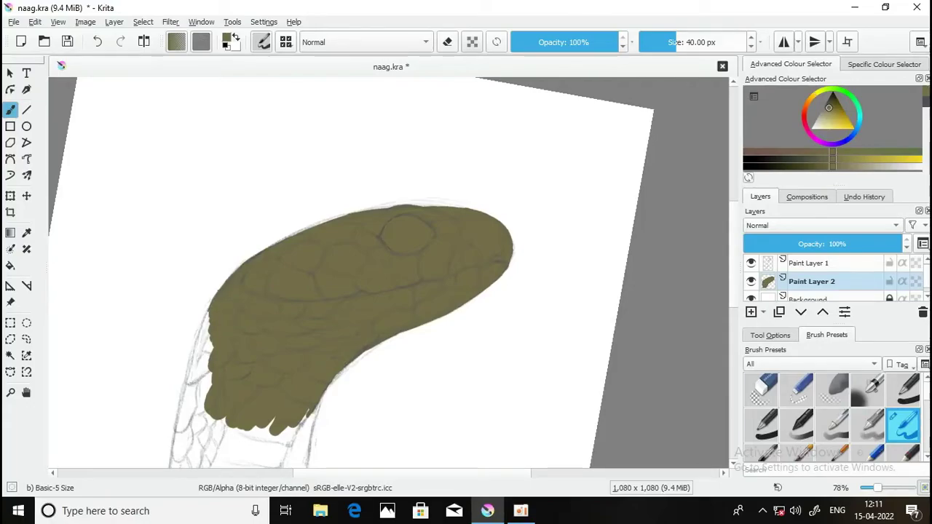
pyautogui.press('e')
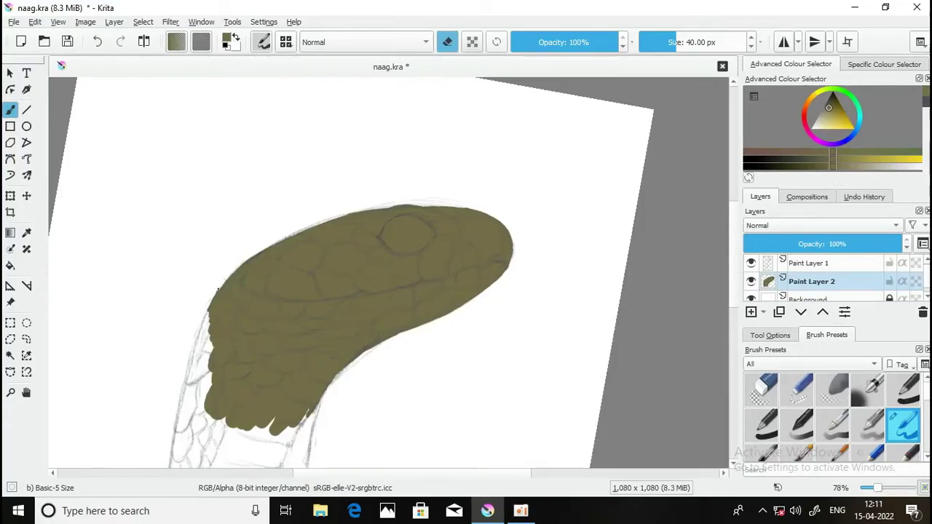
pyautogui.press('e')
pyautogui.moveTo(207, 320)
pyautogui.mouseDown()
pyautogui.moveTo(203, 353)
pyautogui.moveTo(205, 313)
pyautogui.mouseUp()
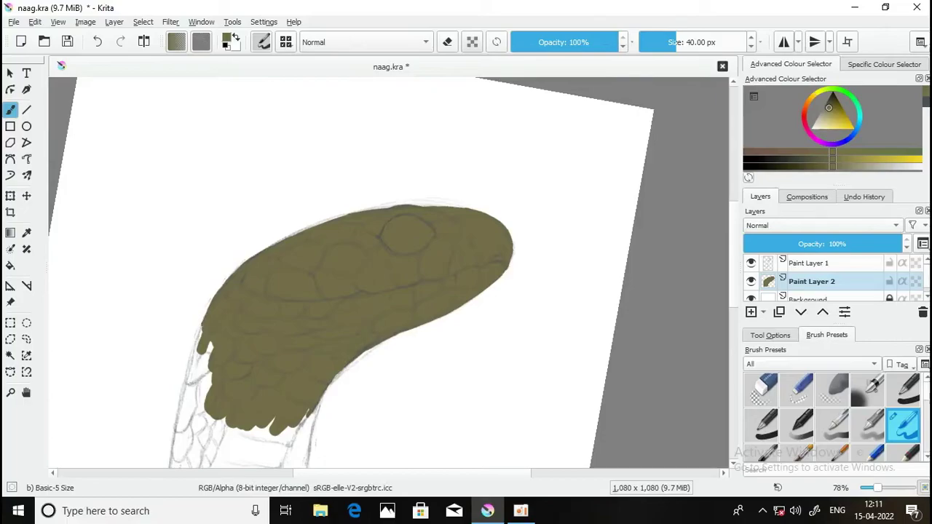
pyautogui.moveTo(198, 348)
pyautogui.mouseDown()
pyautogui.moveTo(195, 386)
pyautogui.moveTo(207, 397)
pyautogui.mouseUp()
# Extend olive down the neck's left side and along its right edge.
pyautogui.moveTo(259, 380); pyautogui.dragTo(295, 291)
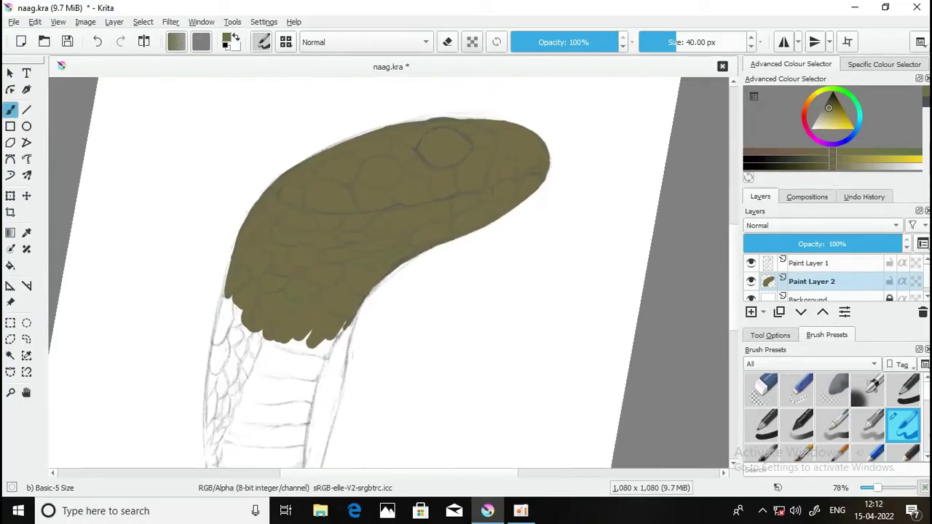
pyautogui.moveTo(295, 337)
pyautogui.mouseDown()
pyautogui.moveTo(289, 373)
pyautogui.moveTo(331, 364)
pyautogui.mouseUp()
pyautogui.moveTo(343, 328); pyautogui.dragTo(320, 382)
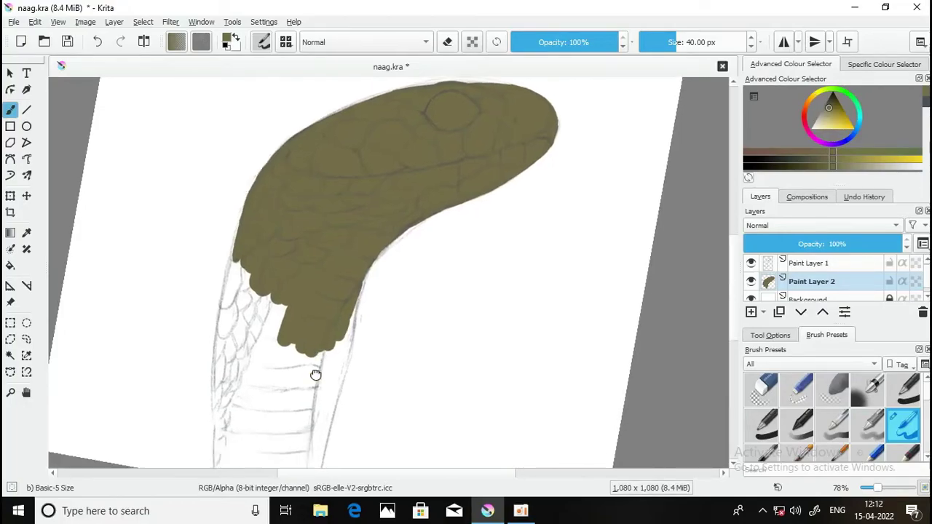
pyautogui.moveTo(312, 344)
pyautogui.mouseDown()
pyautogui.moveTo(320, 299)
pyautogui.moveTo(339, 296)
pyautogui.mouseUp()
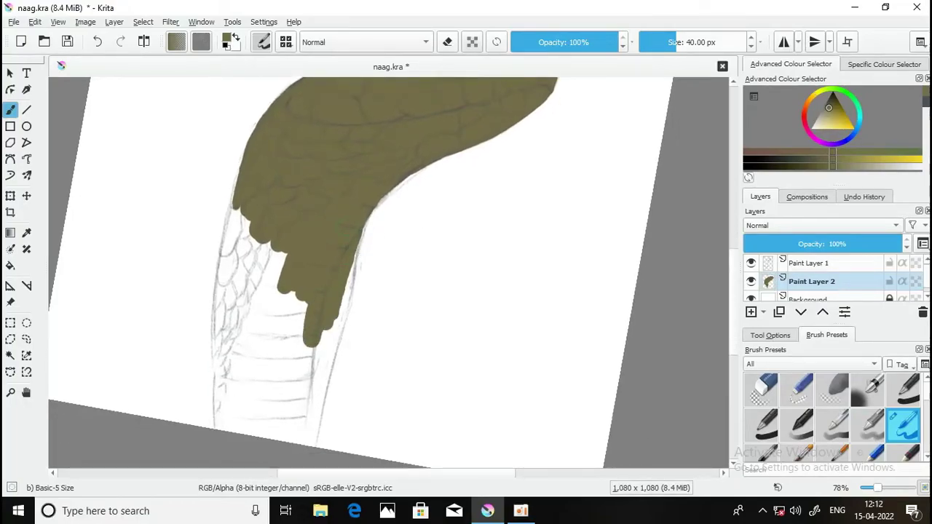
pyautogui.moveTo(369, 216); pyautogui.dragTo(348, 307)
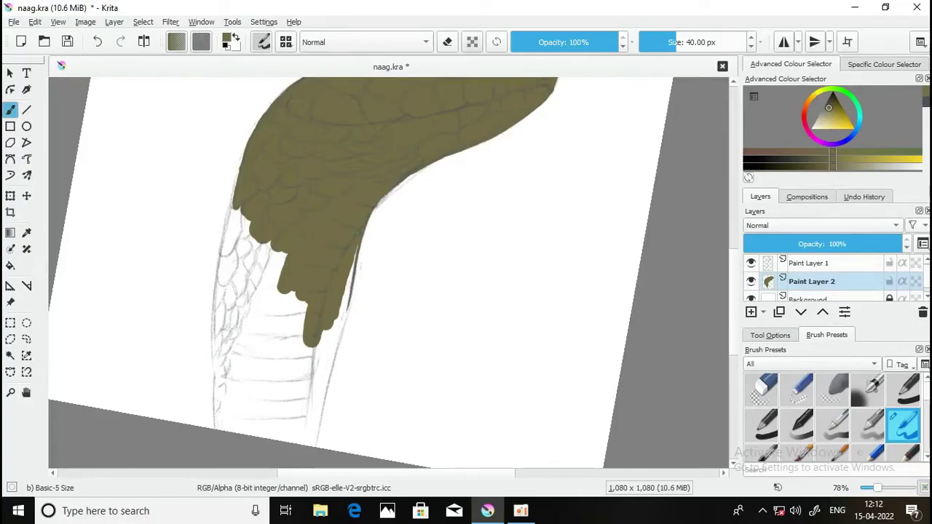
pyautogui.moveTo(345, 289)
pyautogui.mouseDown()
pyautogui.moveTo(313, 356)
pyautogui.moveTo(347, 298)
pyautogui.moveTo(295, 342)
pyautogui.moveTo(276, 255)
pyautogui.moveTo(257, 321)
pyautogui.mouseUp()
# Cover the neck's left scales with olive down to its lower-left edge.
pyautogui.moveTo(255, 248); pyautogui.dragTo(252, 321)
pyautogui.moveTo(251, 232); pyautogui.dragTo(245, 309)
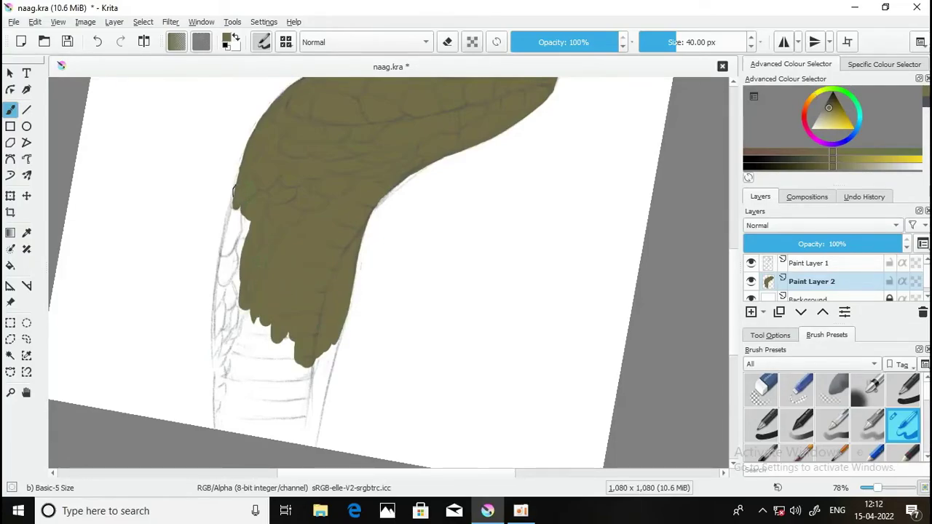
pyautogui.moveTo(234, 192)
pyautogui.mouseDown()
pyautogui.moveTo(228, 268)
pyautogui.moveTo(223, 206)
pyautogui.mouseUp()
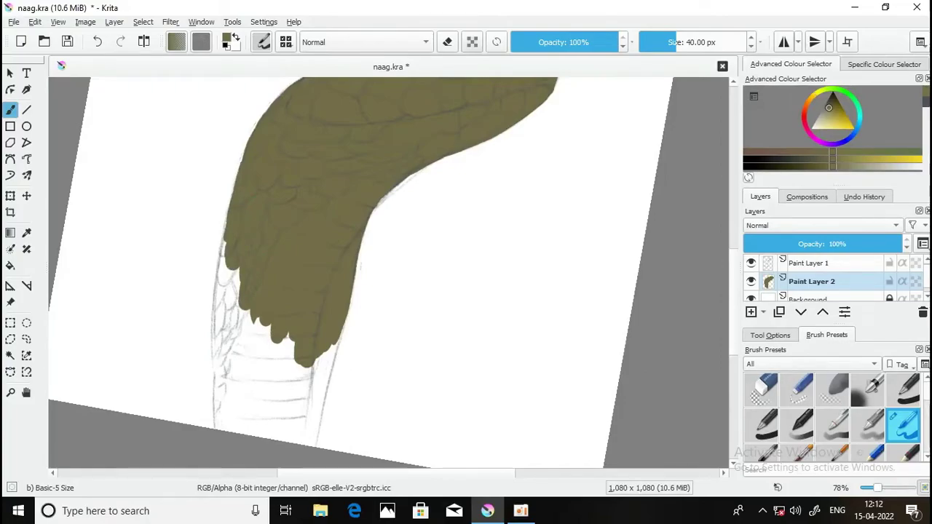
pyautogui.moveTo(218, 244)
pyautogui.mouseDown()
pyautogui.moveTo(233, 310)
pyautogui.moveTo(246, 317)
pyautogui.moveTo(328, 268)
pyautogui.moveTo(298, 306)
pyautogui.mouseUp()
pyautogui.moveTo(284, 242); pyautogui.dragTo(278, 276)
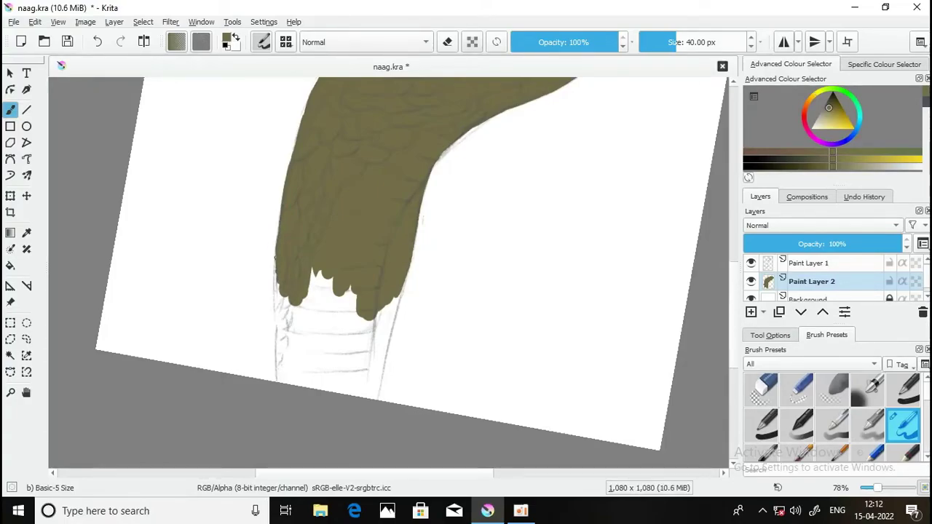
pyautogui.moveTo(275, 255); pyautogui.dragTo(279, 380)
pyautogui.moveTo(300, 273); pyautogui.dragTo(305, 335)
pyautogui.moveTo(320, 288); pyautogui.dragTo(312, 349)
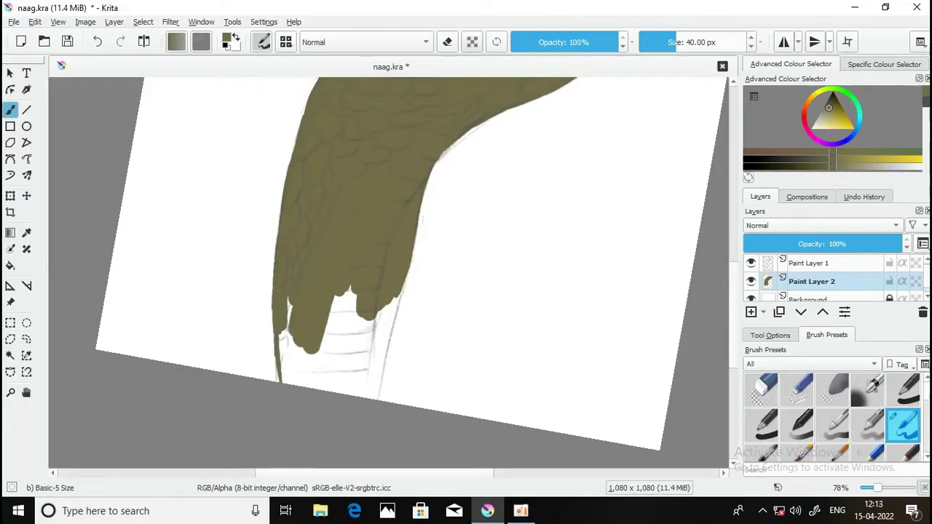
pyautogui.moveTo(292, 298); pyautogui.dragTo(279, 379)
# Thicken the olive on the neck's lower-left edge and touch up its right edge.
pyautogui.press('e')
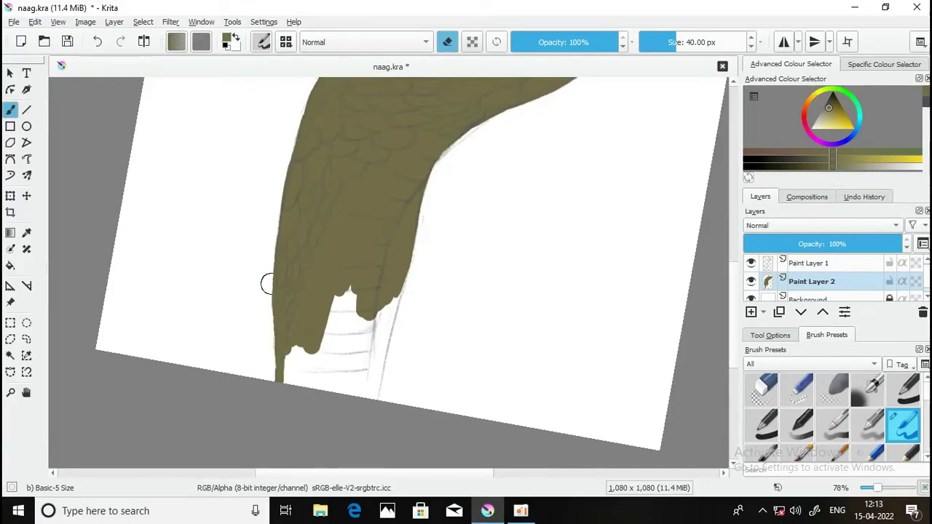
pyautogui.press('e')
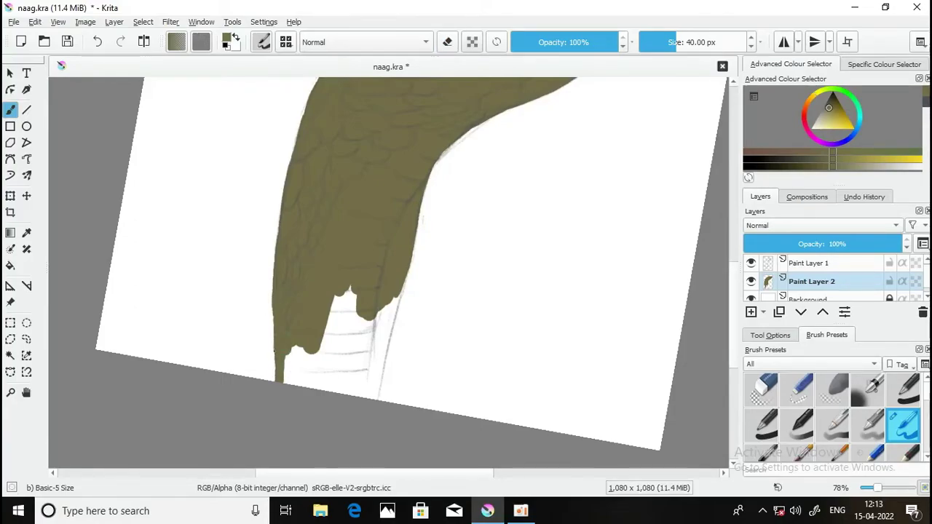
pyautogui.moveTo(296, 348)
pyautogui.mouseDown()
pyautogui.moveTo(292, 386)
pyautogui.moveTo(343, 291)
pyautogui.moveTo(376, 352)
pyautogui.mouseUp()
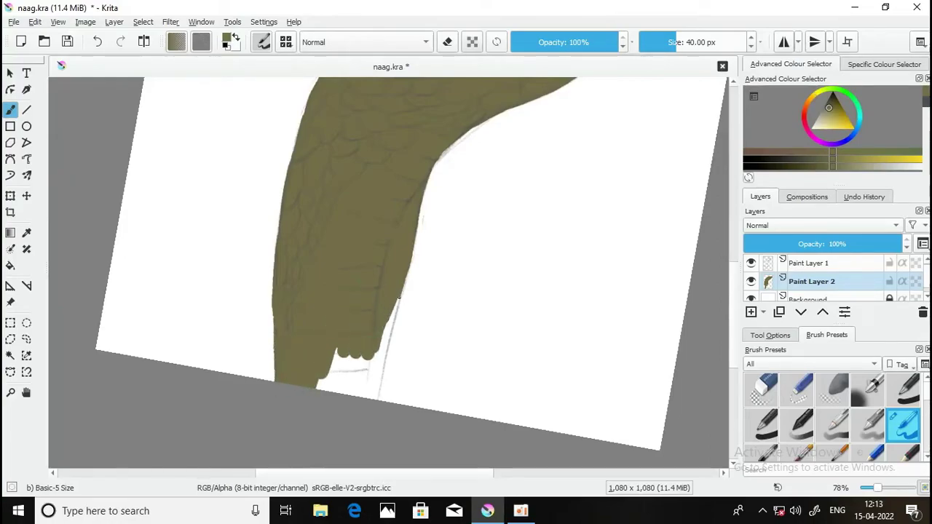
pyautogui.moveTo(394, 312)
pyautogui.mouseDown()
pyautogui.moveTo(375, 371)
pyautogui.moveTo(321, 375)
pyautogui.mouseUp()
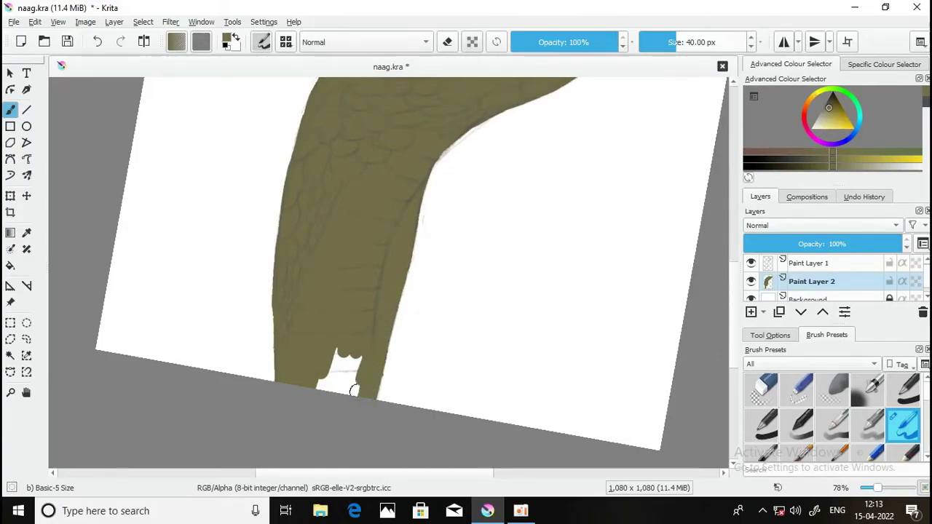
pyautogui.scroll(-3, 397, 301)
# Reset the canvas view and try new painting colours in the selector.
pyautogui.press('5')
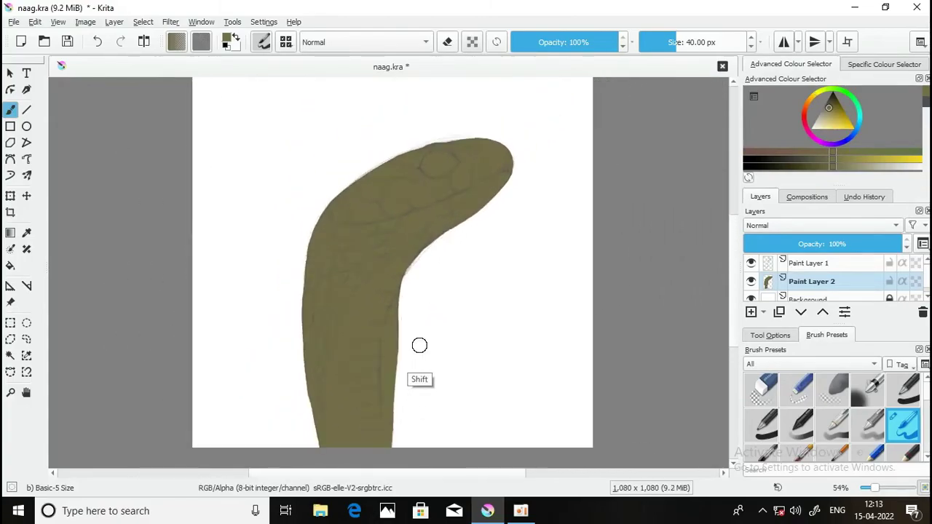
pyautogui.click(805, 152)
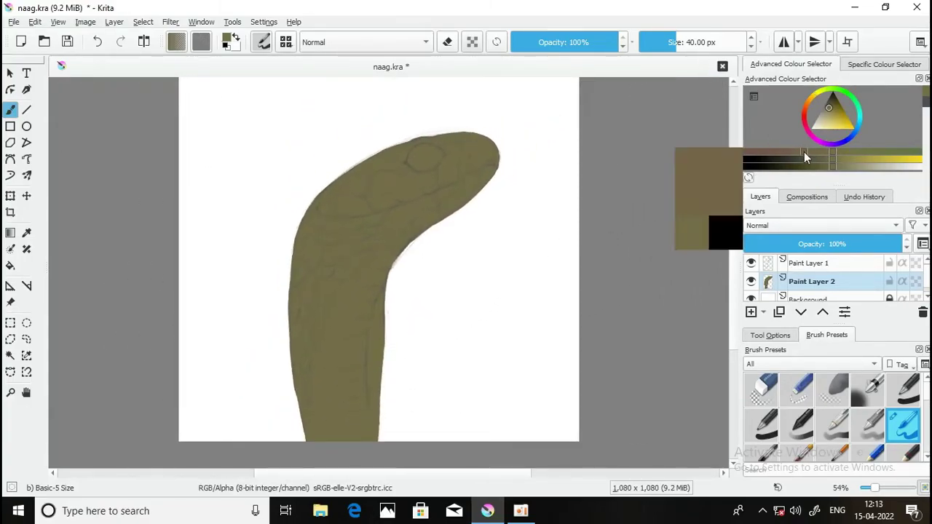
pyautogui.click(864, 127)
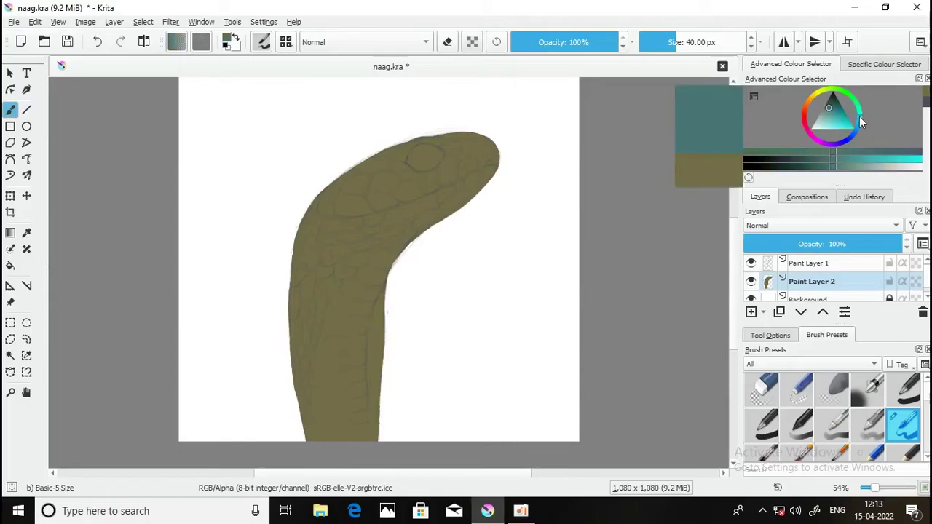
pyautogui.click(831, 116)
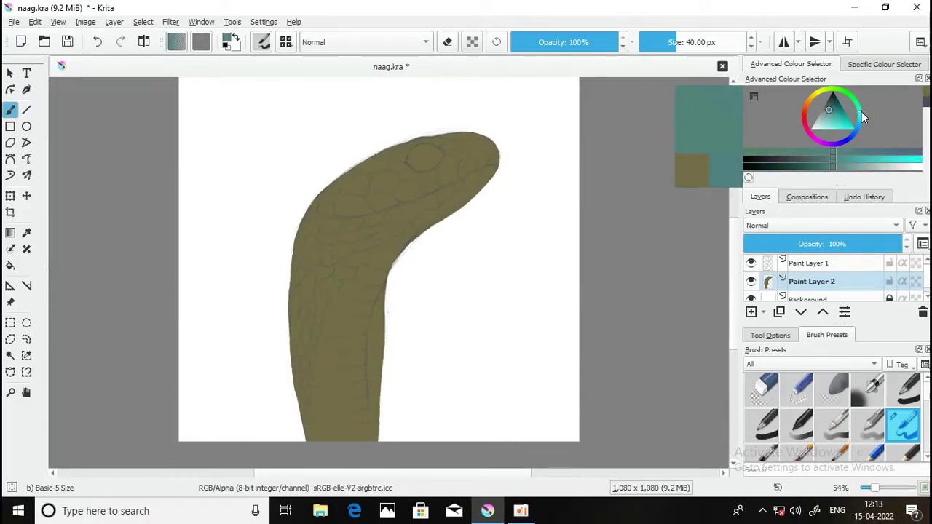
pyautogui.click(827, 117)
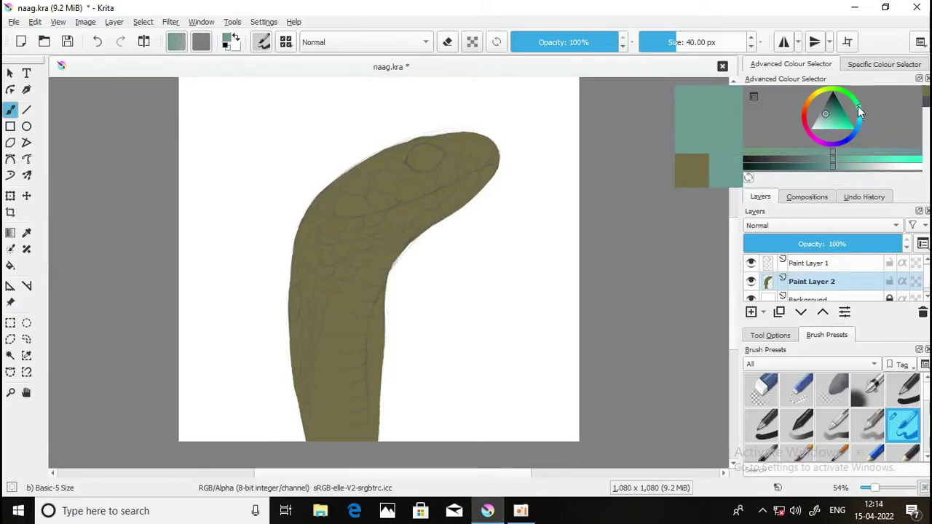
pyautogui.click(824, 158)
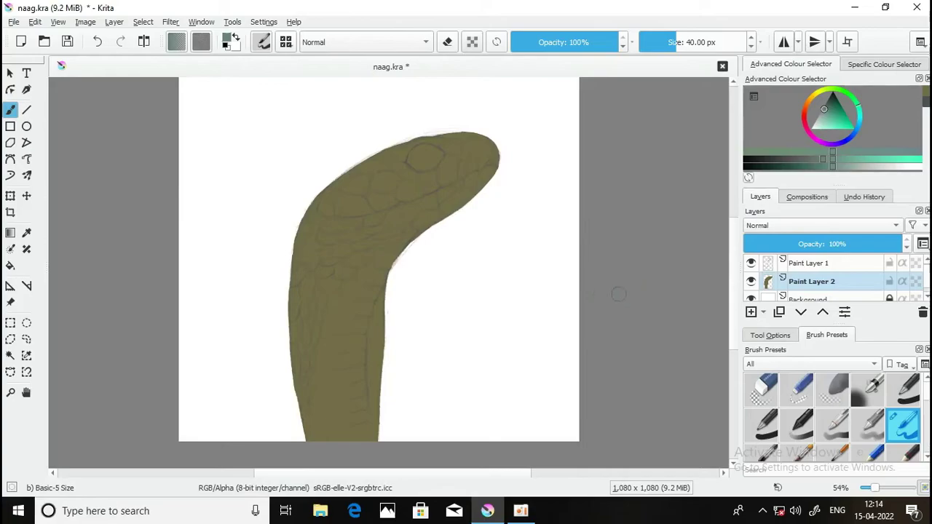
# On a new clipped mask layer, paint pale beige jaw and snout highlights with Marker Dry.
pyautogui.hotkey('ctrl', 'shift', 'g')
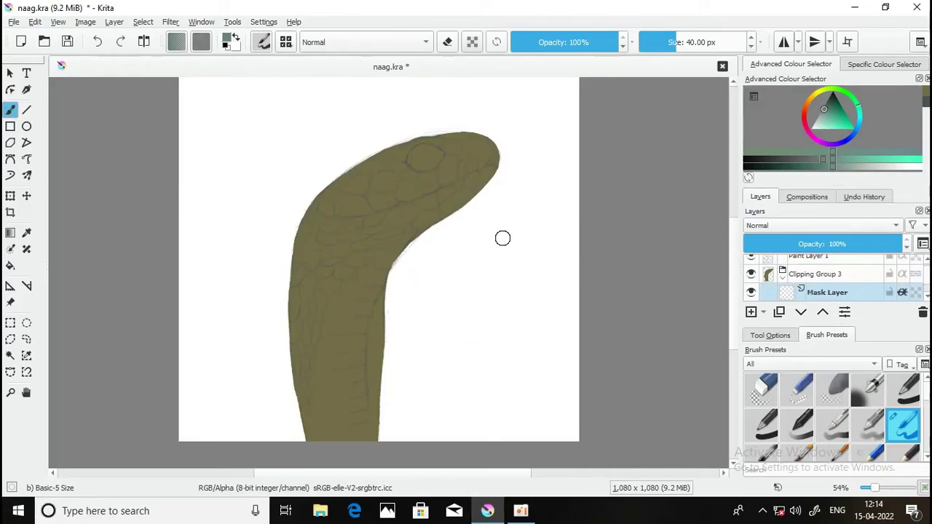
pyautogui.scroll(-3, 833, 415)
pyautogui.scroll(-3, 832, 415)
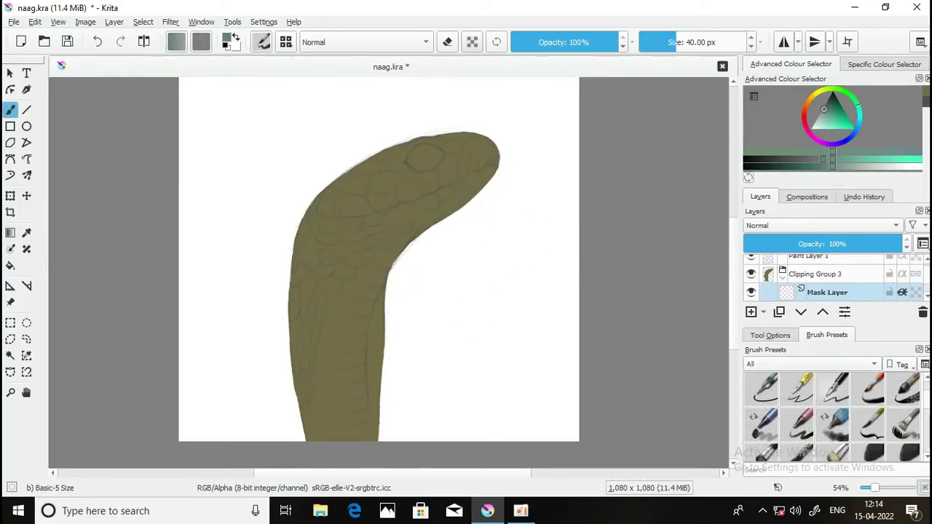
pyautogui.click(832, 411)
pyautogui.moveTo(814, 102); pyautogui.dragTo(820, 127)
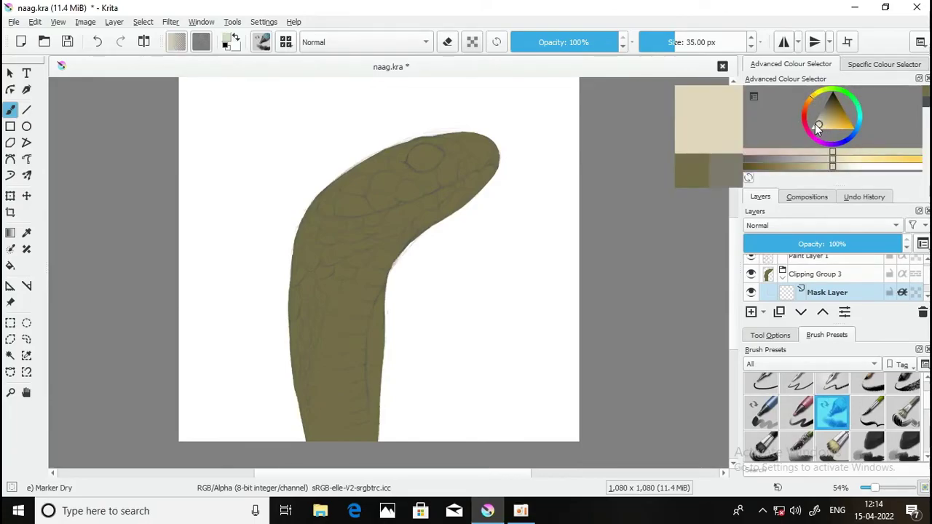
pyautogui.moveTo(493, 170); pyautogui.dragTo(423, 234)
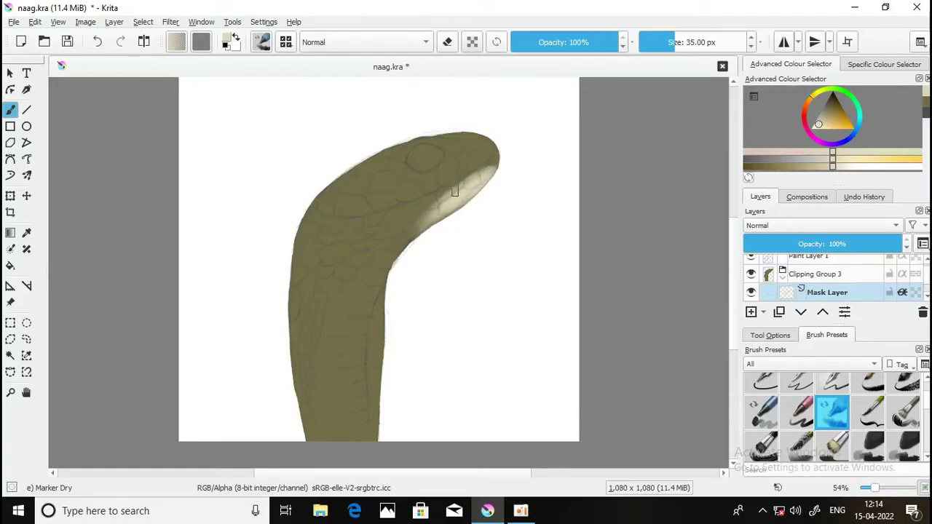
pyautogui.moveTo(495, 145)
pyautogui.mouseDown()
pyautogui.moveTo(482, 173)
pyautogui.moveTo(490, 138)
pyautogui.mouseUp()
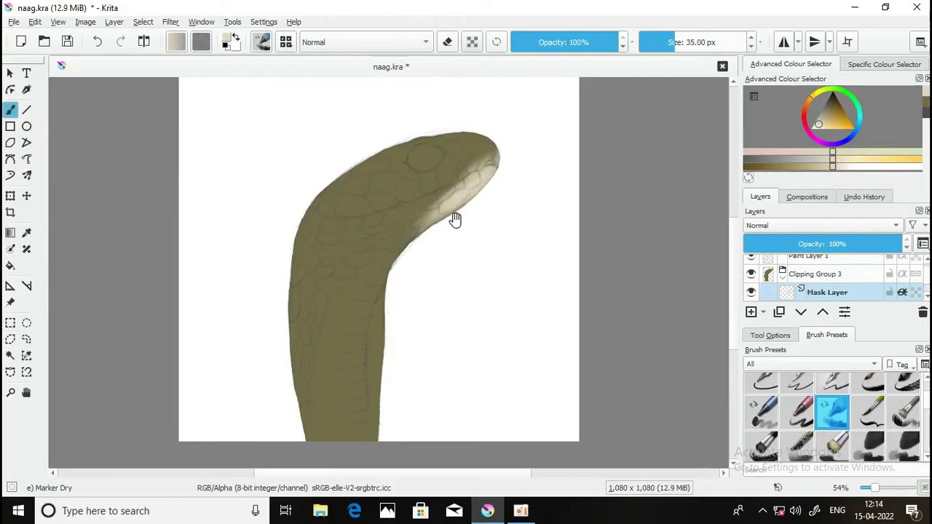
pyautogui.scroll(-2, 874, 277)
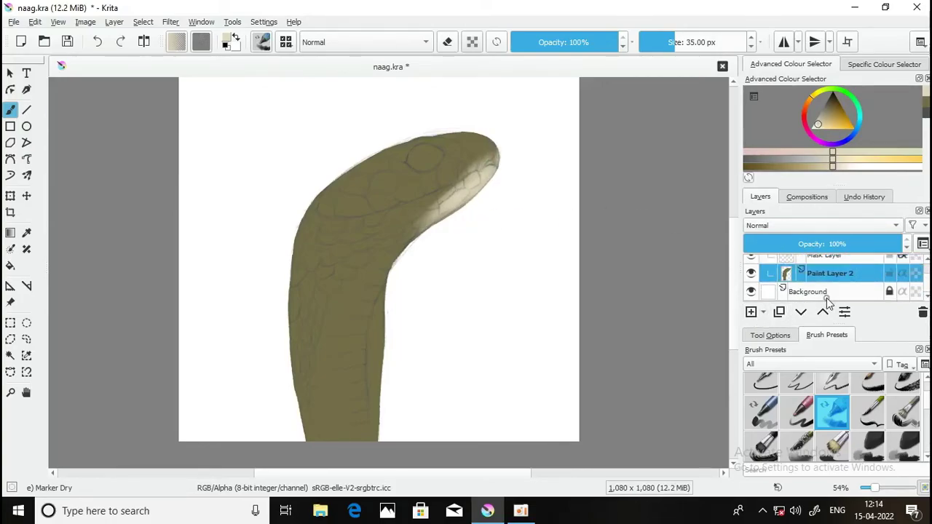
# Fill Paint Layer 4 with darker beige-grey, then return to the Mask Layer and freehand brush.
pyautogui.click(857, 292)
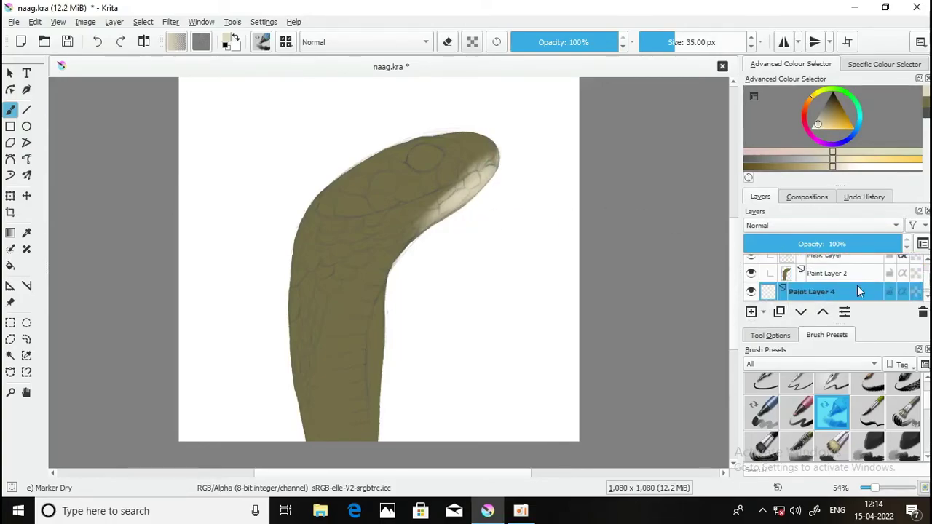
pyautogui.click(821, 113)
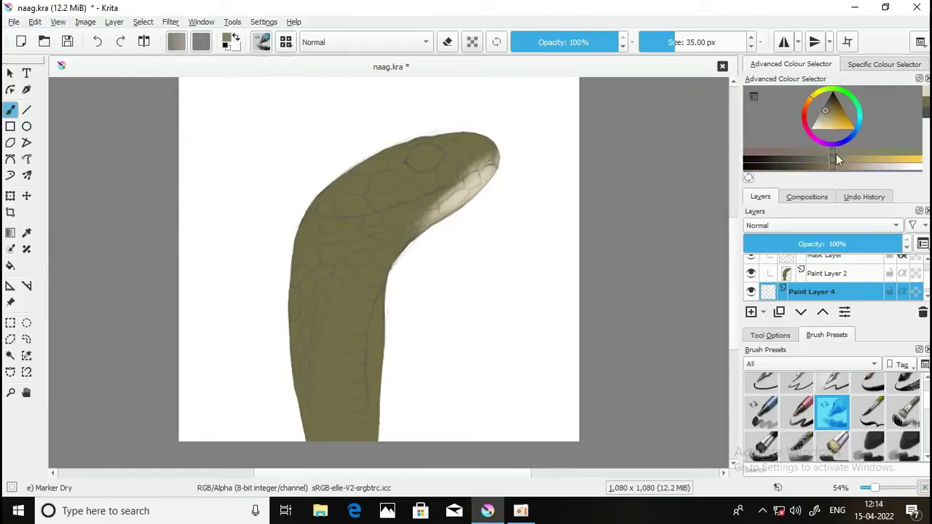
pyautogui.click(10, 265)
pyautogui.click(257, 223)
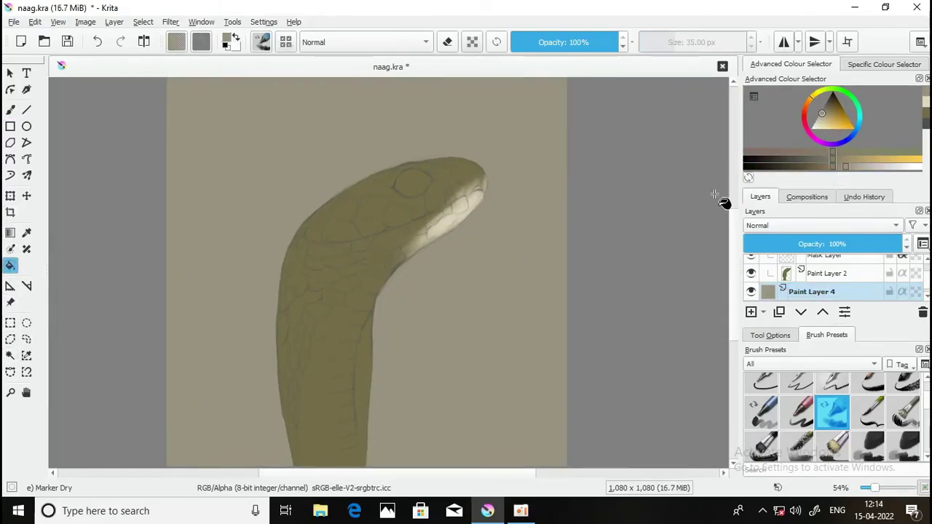
pyautogui.scroll(2, 846, 275)
pyautogui.click(837, 264)
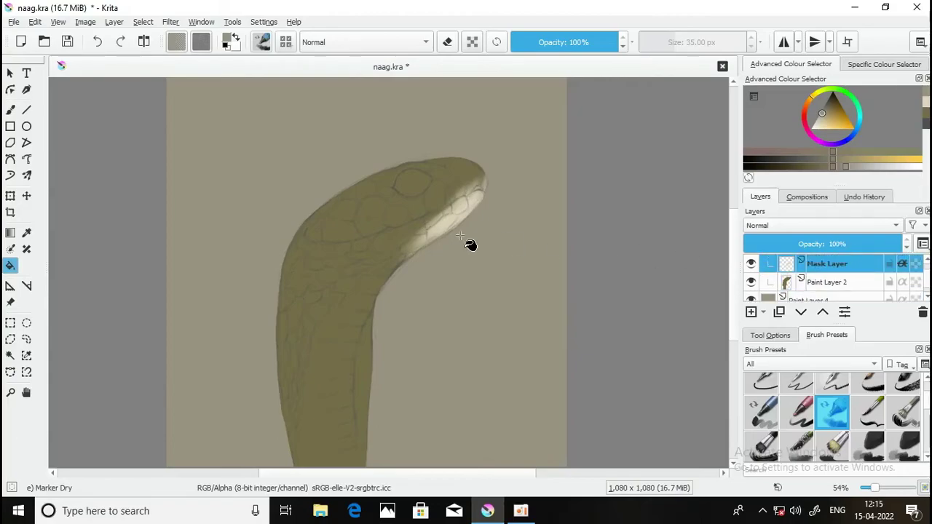
pyautogui.click(10, 109)
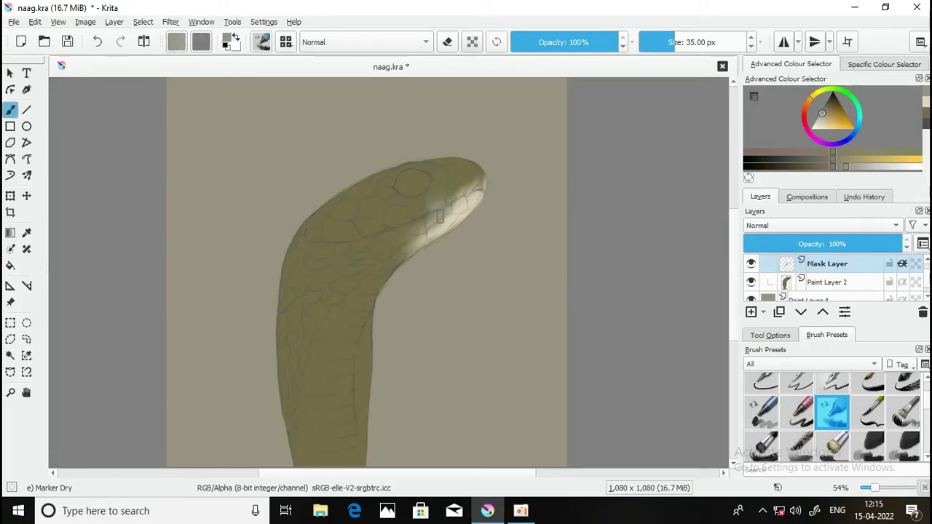
# Sample cream and highlight the jaw and throat, shading the upper-left neck darker olive.
pyautogui.keyDown('ctrl'); pyautogui.click(456, 233); pyautogui.keyUp('ctrl')
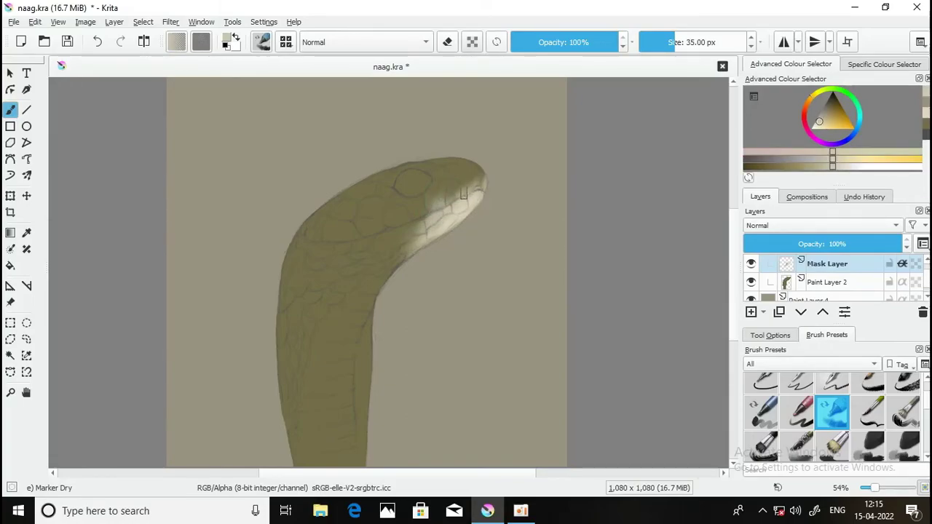
pyautogui.moveTo(437, 209)
pyautogui.mouseDown()
pyautogui.moveTo(398, 274)
pyautogui.moveTo(380, 271)
pyautogui.moveTo(353, 343)
pyautogui.mouseUp()
pyautogui.moveTo(394, 242); pyautogui.dragTo(332, 273)
pyautogui.moveTo(386, 239); pyautogui.dragTo(344, 286)
pyautogui.click(344, 286)
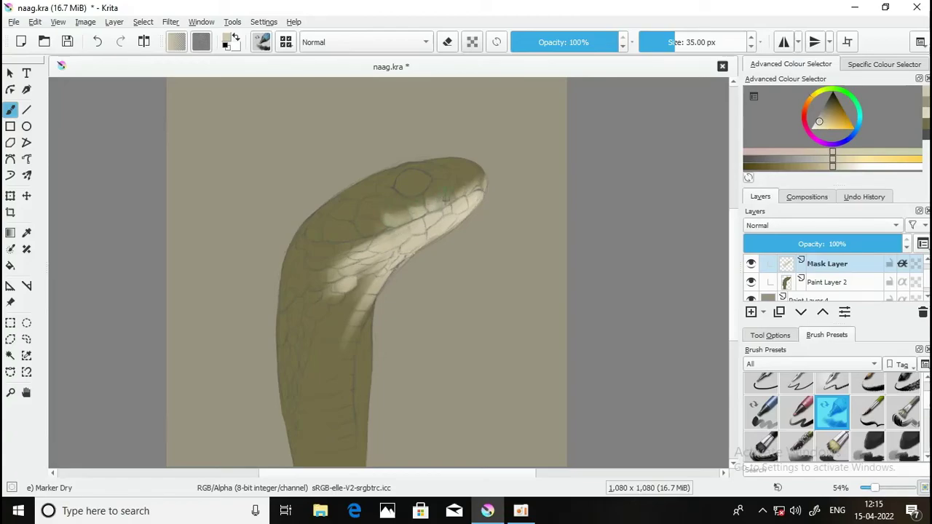
pyautogui.moveTo(367, 231)
pyautogui.mouseDown()
pyautogui.moveTo(379, 225)
pyautogui.moveTo(336, 233)
pyautogui.moveTo(357, 247)
pyautogui.moveTo(312, 254)
pyautogui.moveTo(345, 249)
pyautogui.moveTo(311, 264)
pyautogui.moveTo(340, 254)
pyautogui.mouseUp()
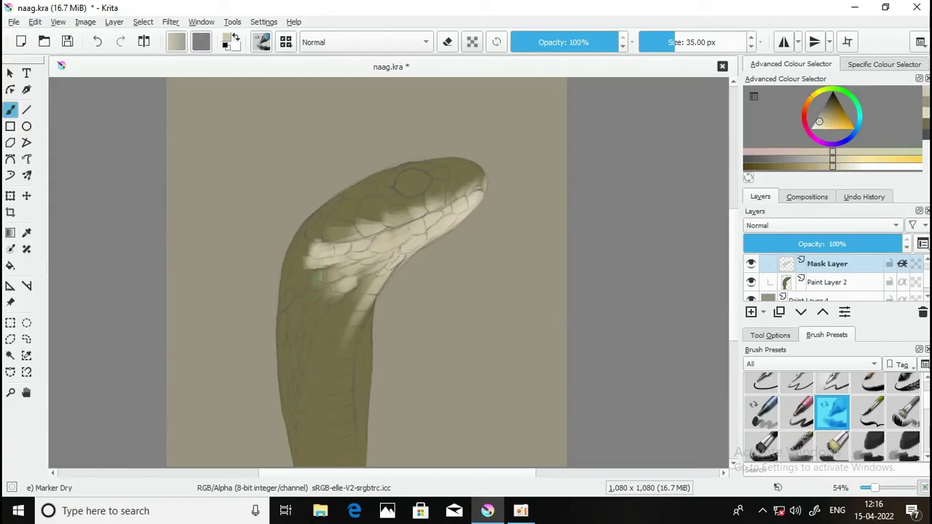
# Enlarge the brush and cover the lower neck with broad cream strokes, undoing the last one.
pyautogui.press('e')
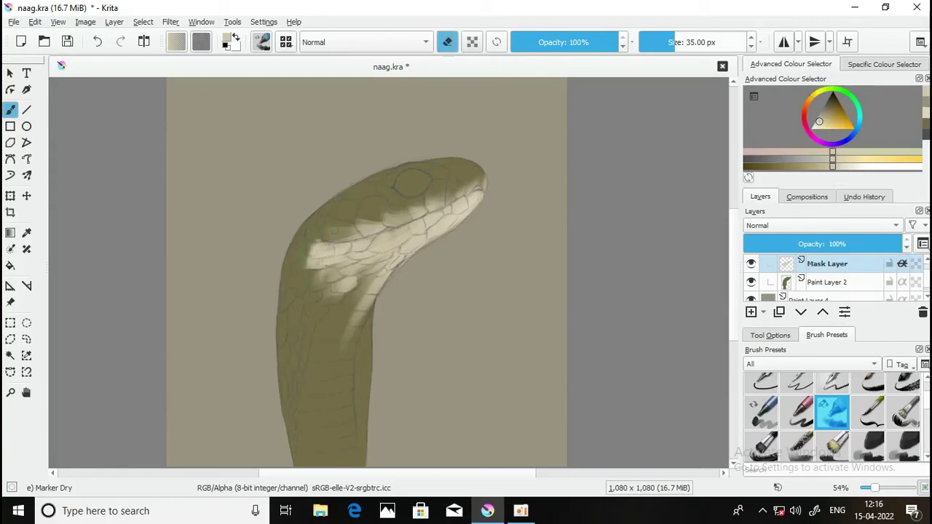
pyautogui.press('e')
pyautogui.moveTo(343, 270)
pyautogui.mouseDown()
pyautogui.moveTo(321, 309)
pyautogui.moveTo(322, 291)
pyautogui.moveTo(293, 365)
pyautogui.mouseUp()
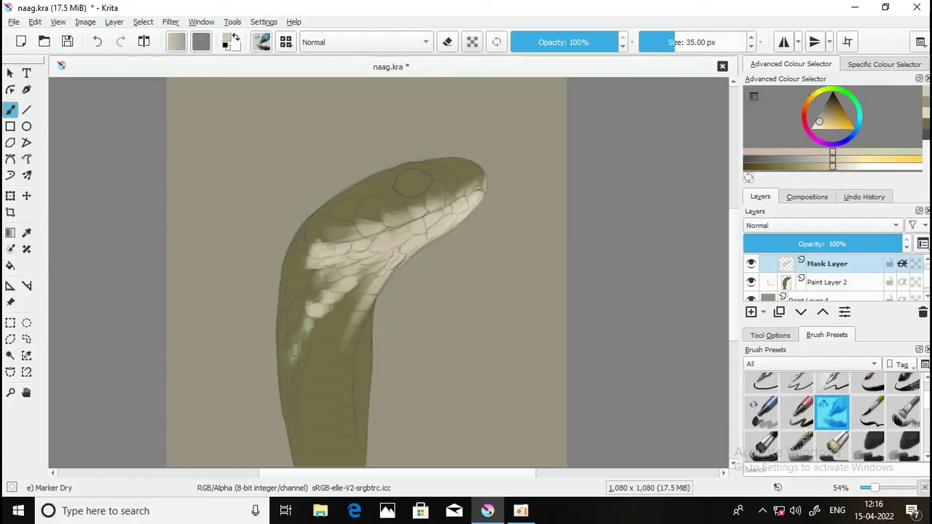
pyautogui.moveTo(307, 329); pyautogui.dragTo(294, 370)
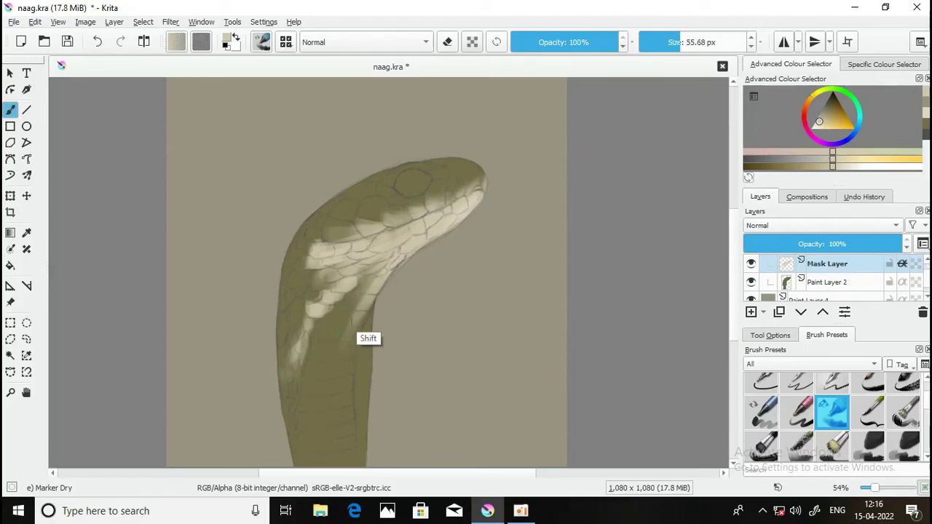
pyautogui.moveTo(368, 247); pyautogui.dragTo(331, 342)
pyautogui.moveTo(343, 276); pyautogui.dragTo(306, 404)
pyautogui.moveTo(314, 328); pyautogui.dragTo(341, 366)
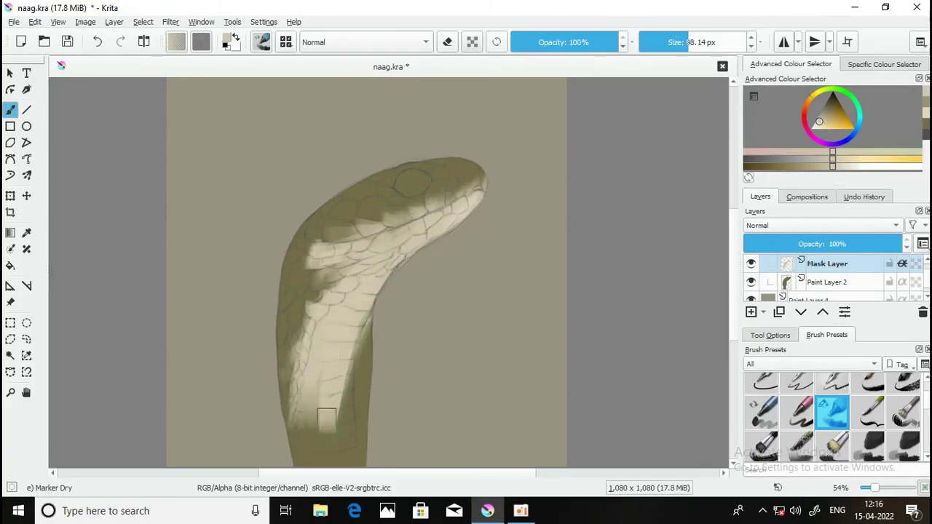
pyautogui.moveTo(327, 420)
pyautogui.mouseDown()
pyautogui.moveTo(287, 356)
pyautogui.moveTo(329, 416)
pyautogui.moveTo(339, 370)
pyautogui.moveTo(303, 460)
pyautogui.mouseUp()
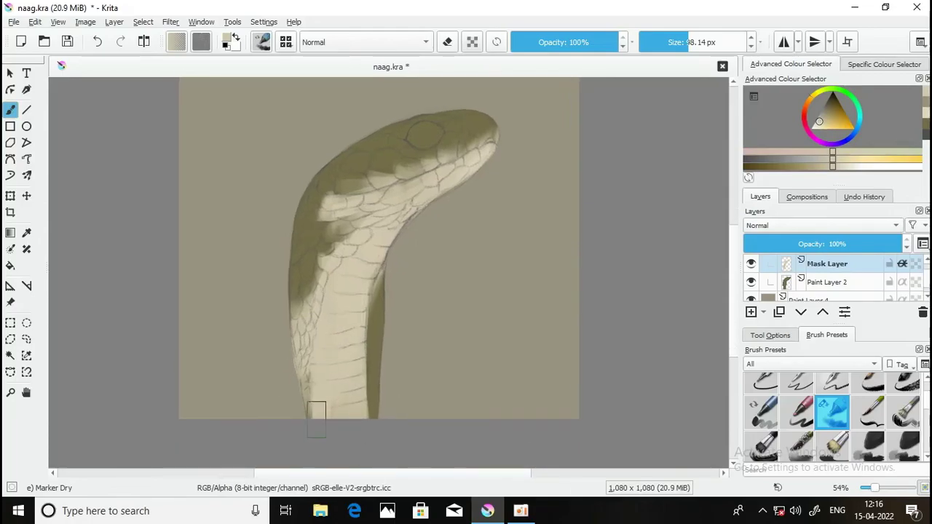
pyautogui.hotkey('ctrl', 'z')
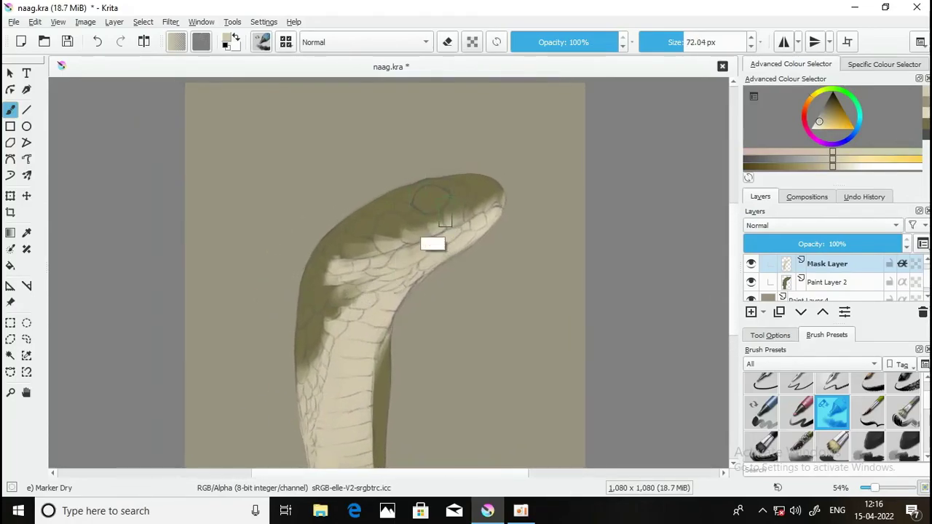
pyautogui.scroll(3, 435, 212)
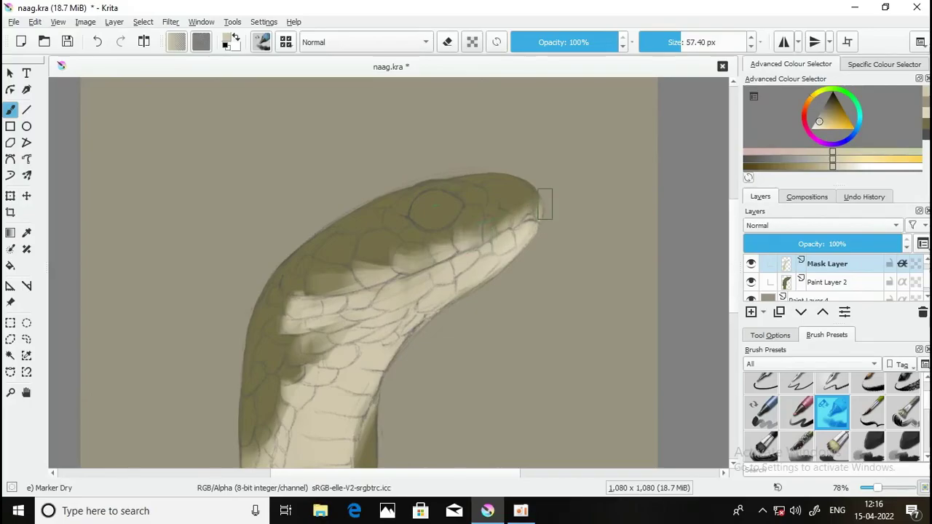